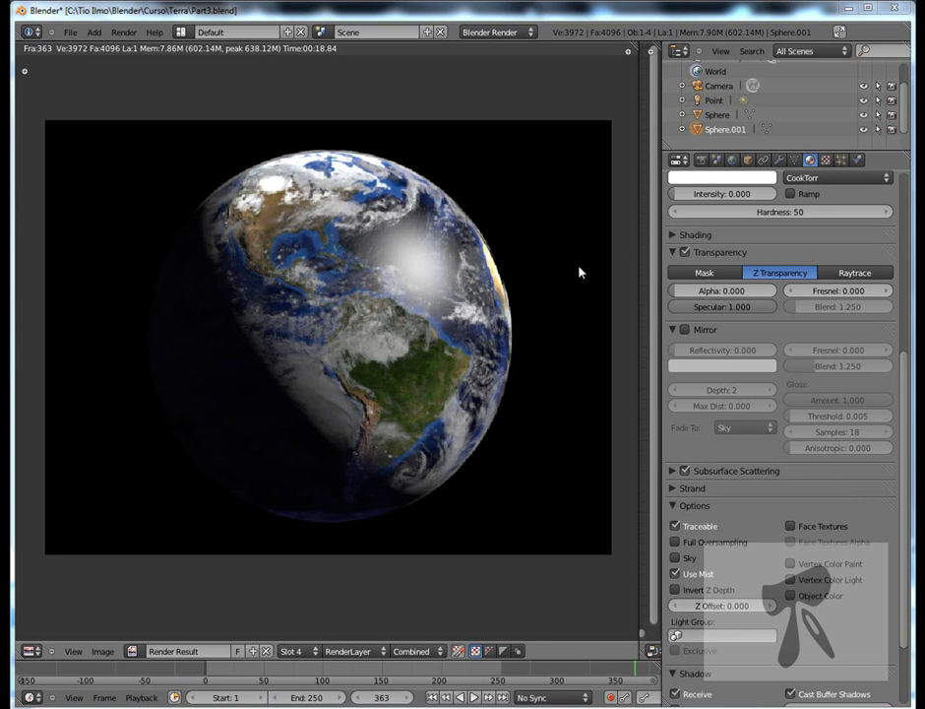
Step: Duplicate the cloud sphere in place as Sphere.002 and scale it up to 1.013
{"action": "left_click_drag", "start_coordinate": [906, 387], "coordinate": [906, 197]}
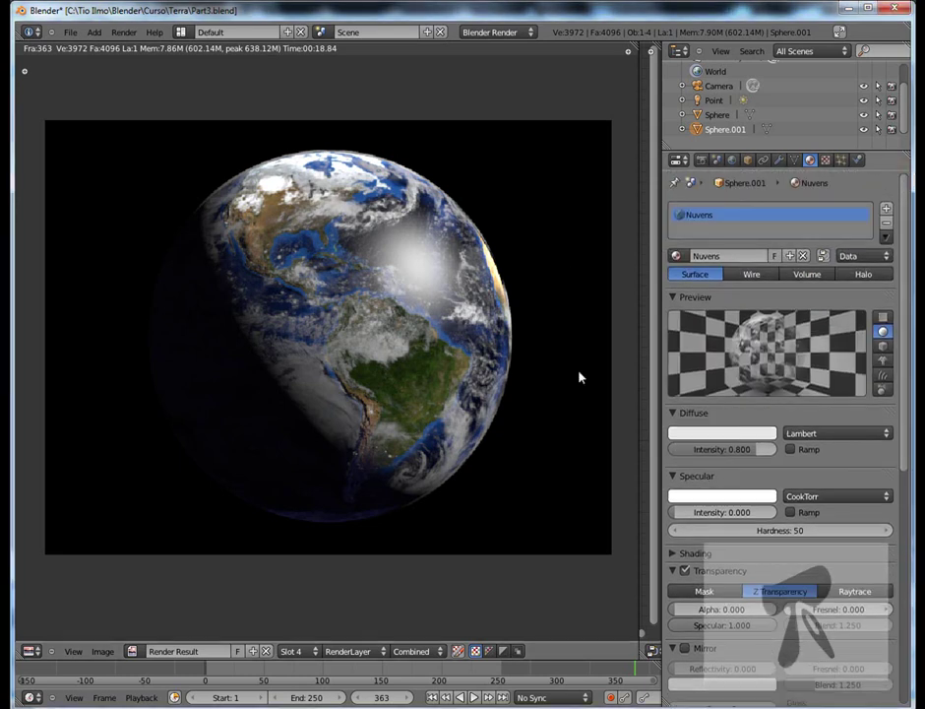
{"action": "key", "text": "Escape"}
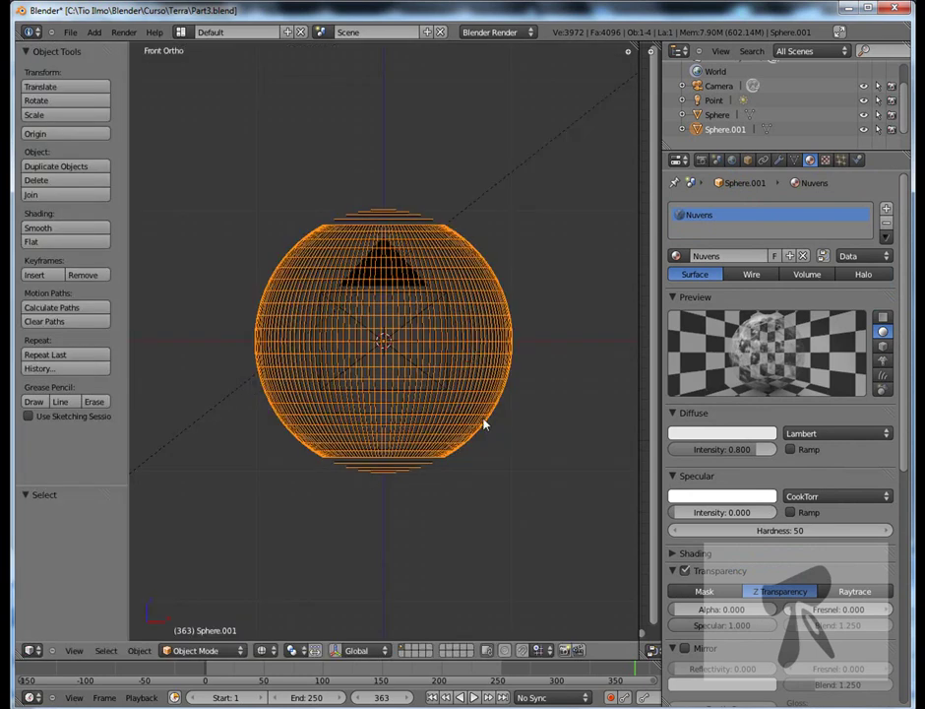
{"action": "scroll", "coordinate": [483, 427], "scroll_direction": "up", "scroll_amount": 2}
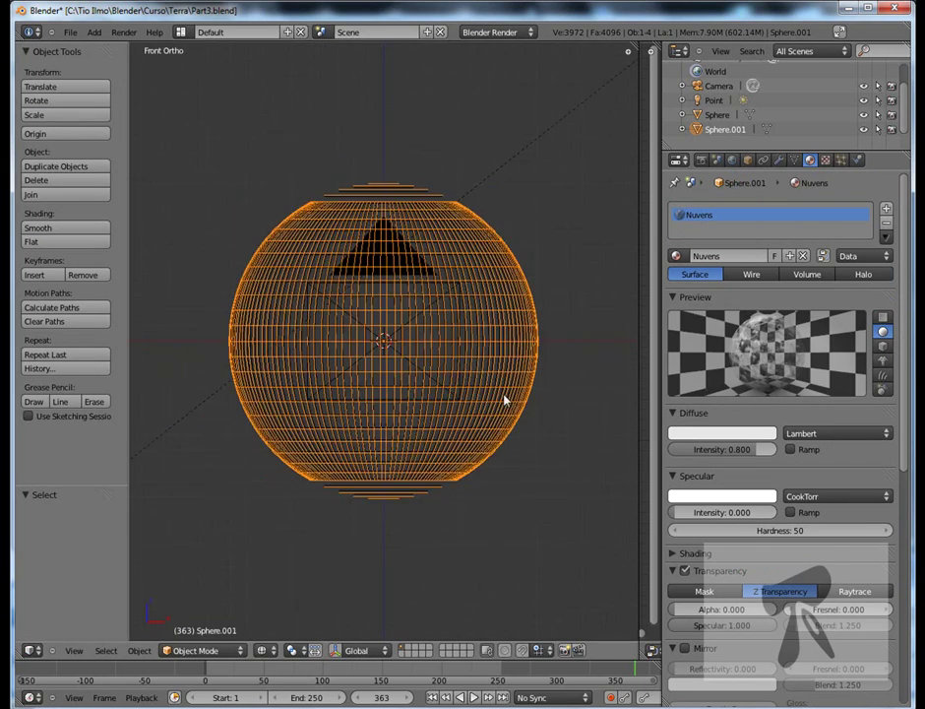
{"action": "scroll", "coordinate": [419, 521], "scroll_direction": "up", "scroll_amount": 2}
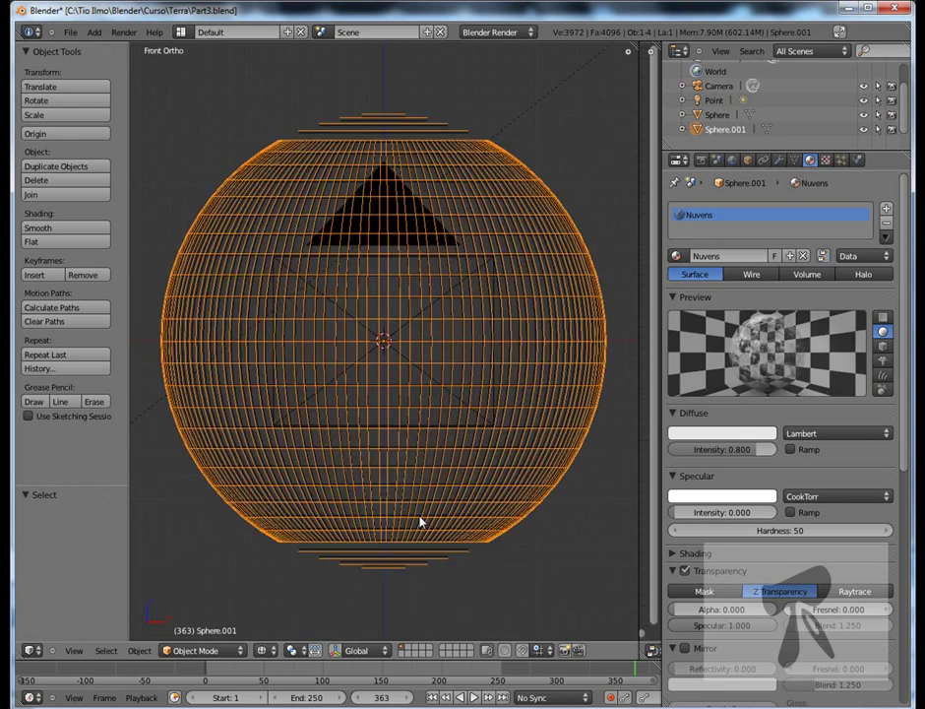
{"action": "key", "text": "shift+d"}
{"action": "right_click", "coordinate": [421, 454]}
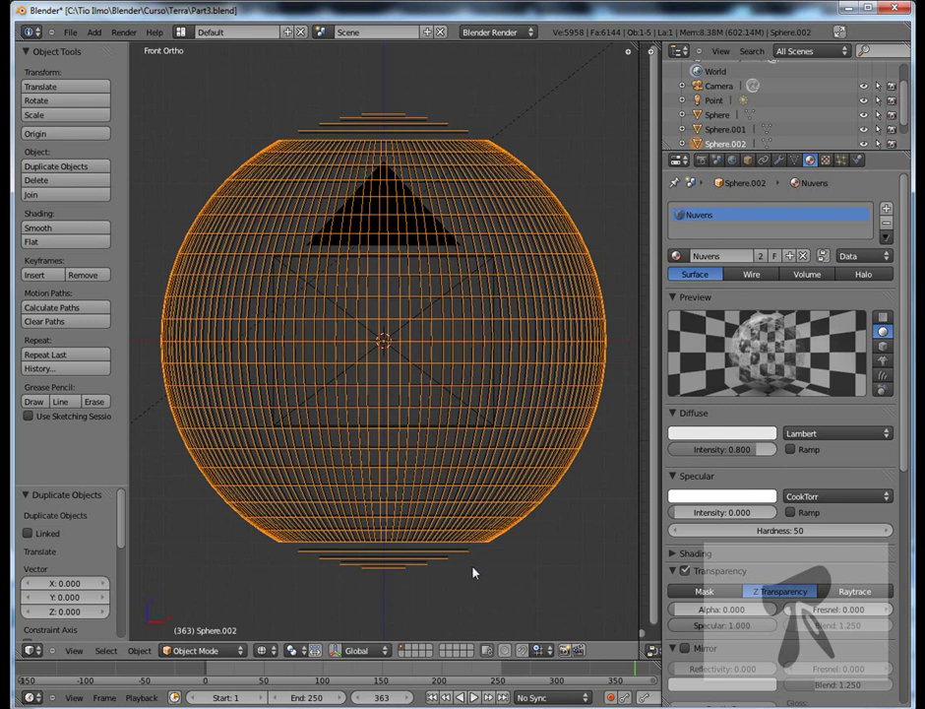
{"action": "key", "text": "s"}
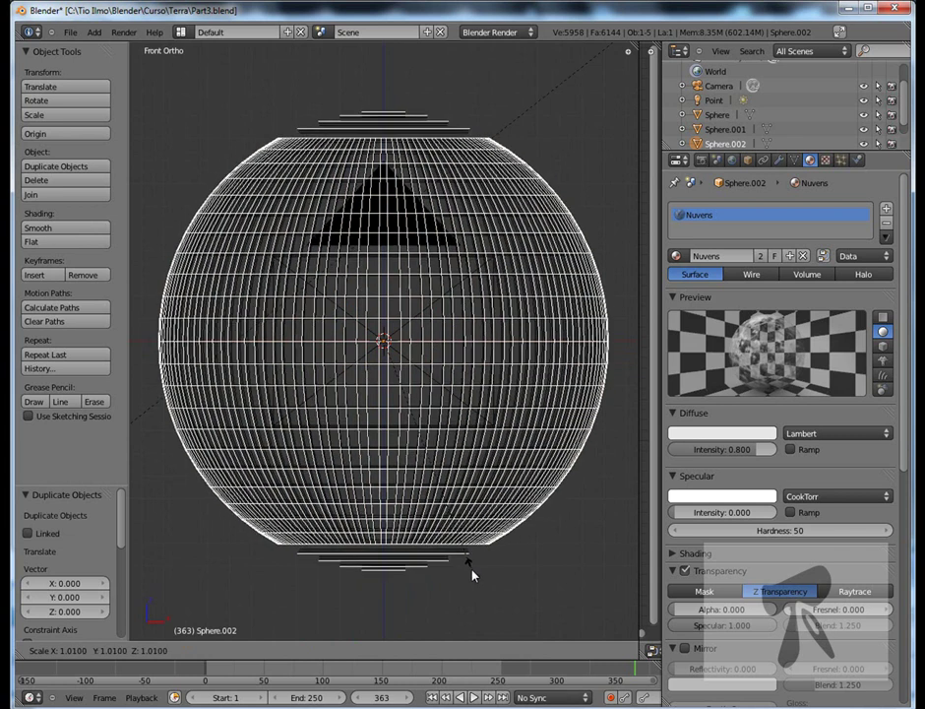
{"action": "left_click", "coordinate": [474, 575]}
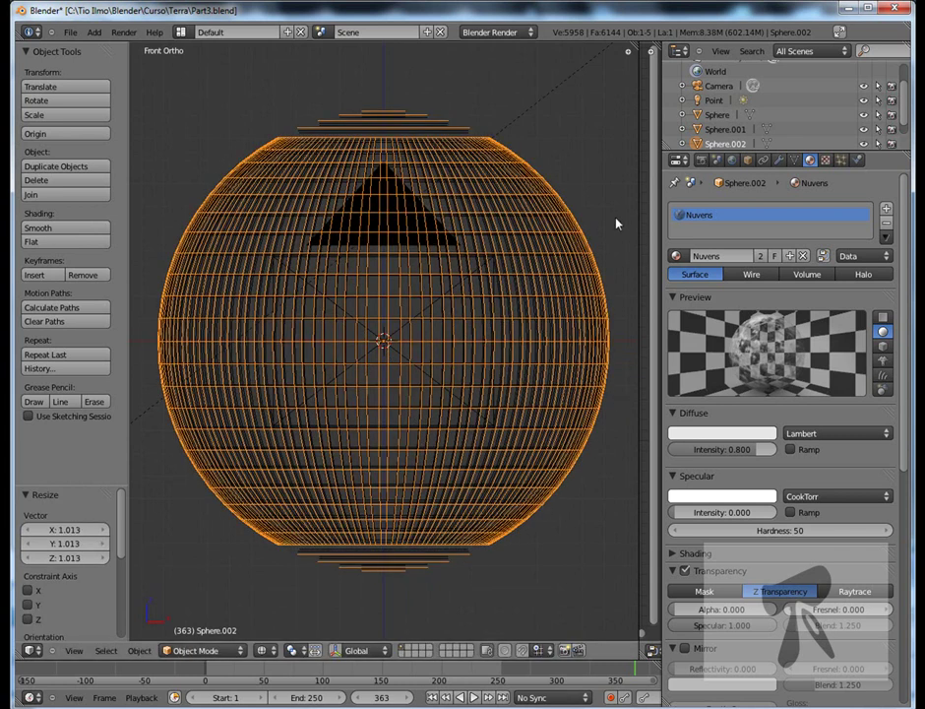
Step: Show the transform panel and rescale Sphere.002 to 1.016 on all axes (dimensions 2.032)
{"action": "key", "text": "n"}
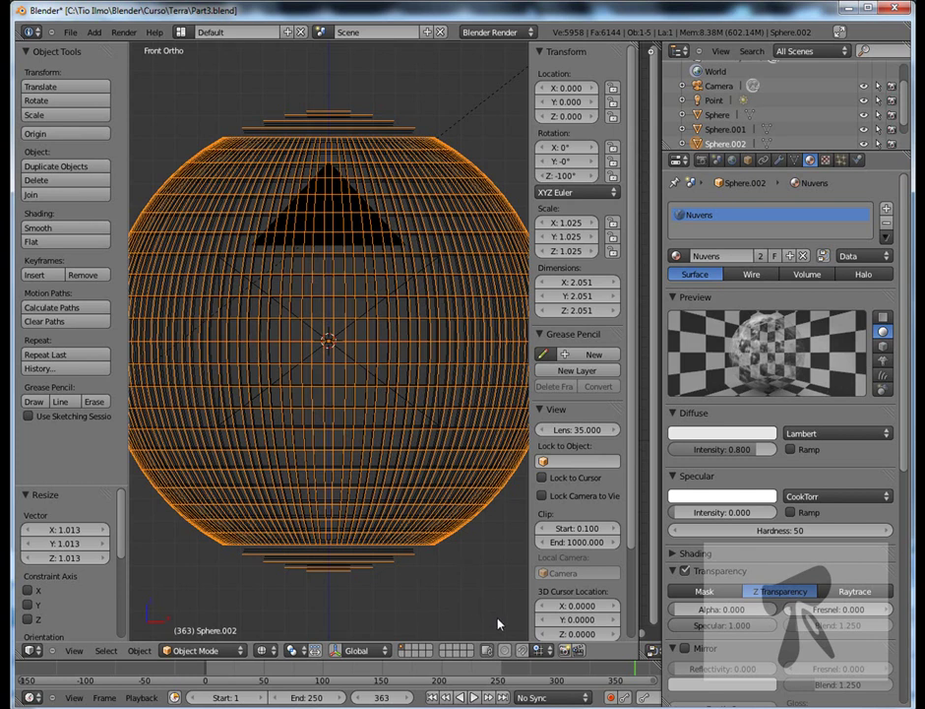
{"action": "key", "text": "s"}
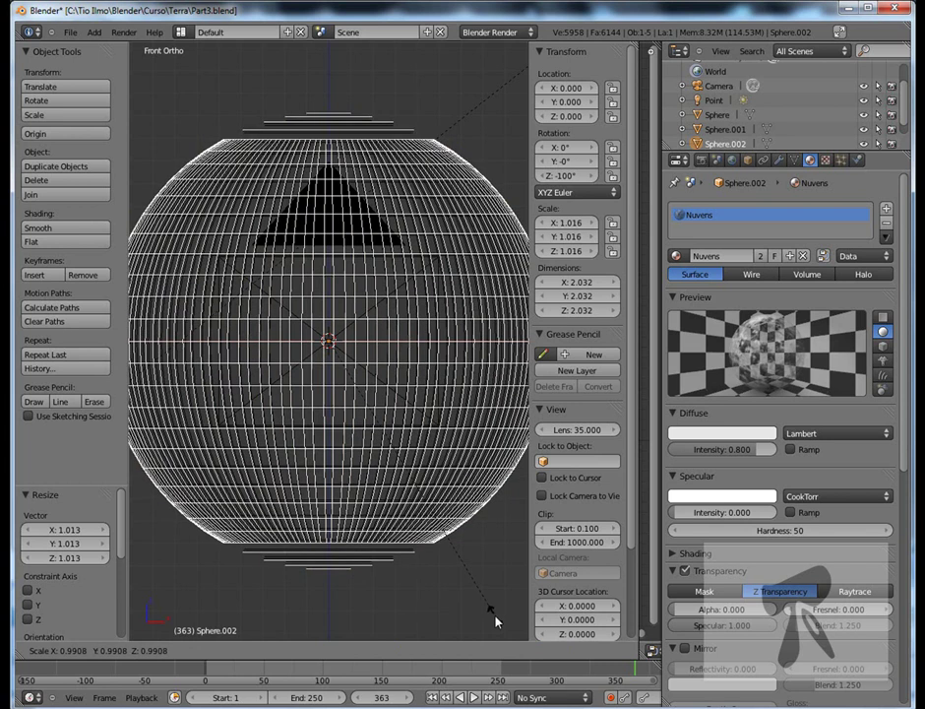
{"action": "left_click", "coordinate": [494, 622]}
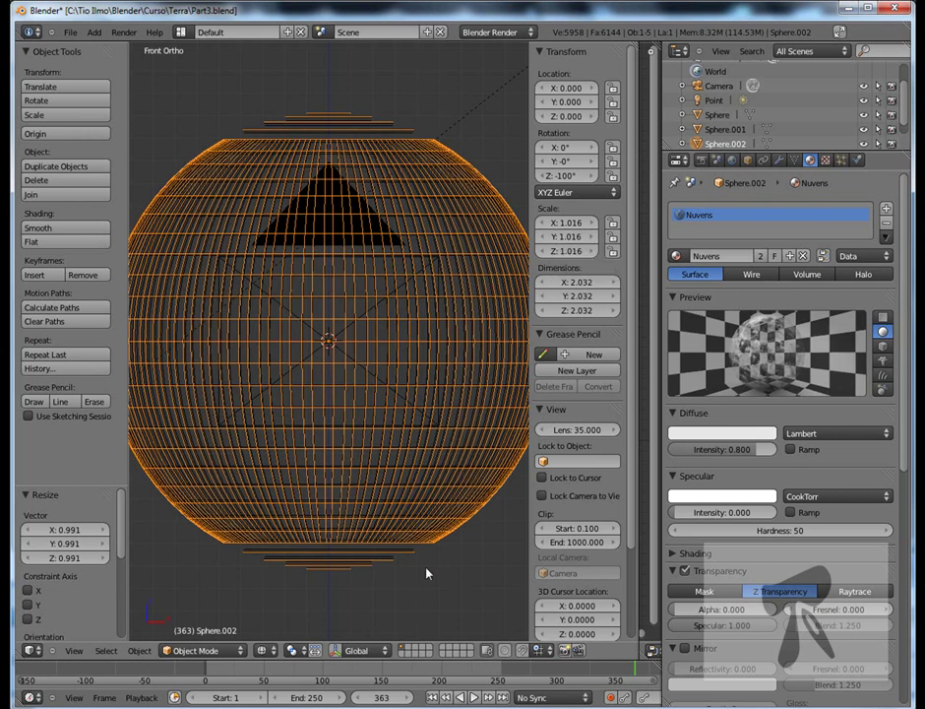
{"action": "scroll", "coordinate": [406, 571], "scroll_direction": "up", "scroll_amount": 4}
{"action": "scroll", "coordinate": [406, 571], "scroll_direction": "down", "scroll_amount": 4}
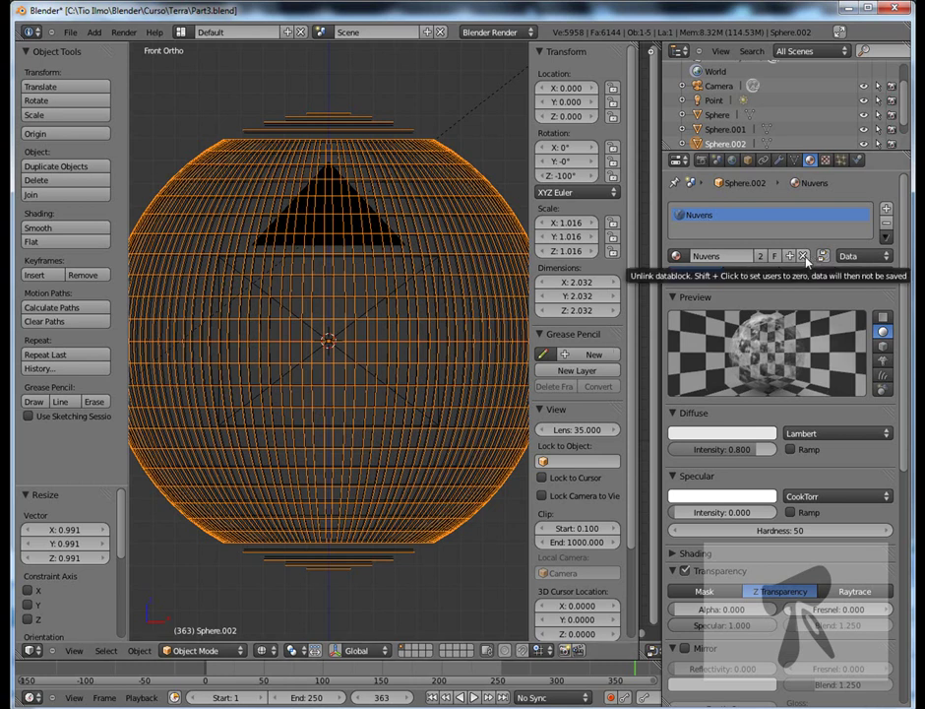
Step: Unlink the shared Nuvens material from Sphere.002 and give it a new material named 'Atmosfera'
{"action": "left_click", "coordinate": [805, 259]}
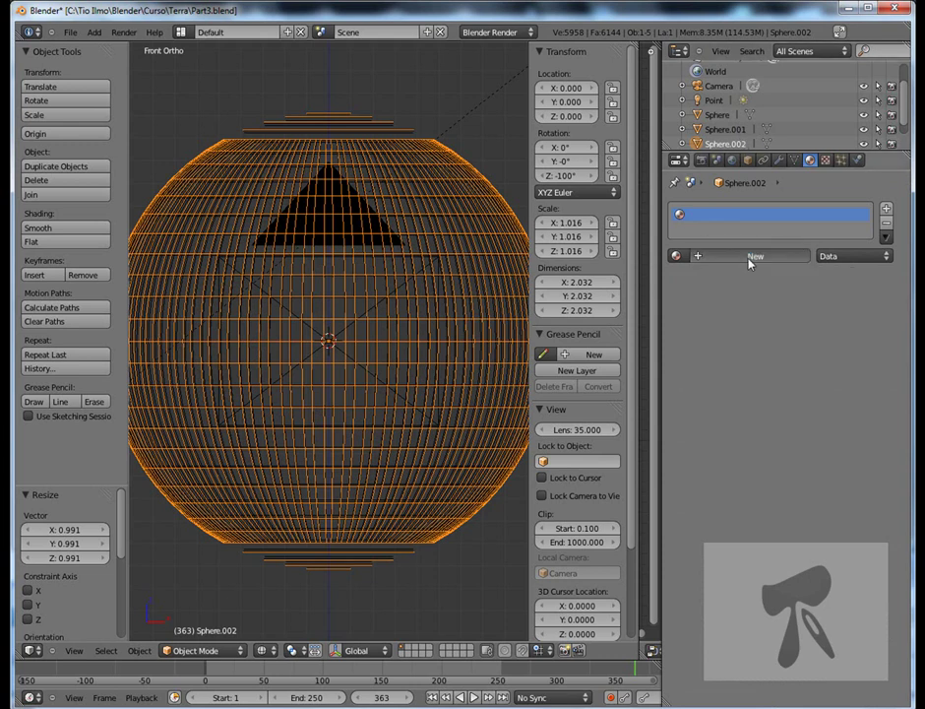
{"action": "left_click", "coordinate": [709, 255]}
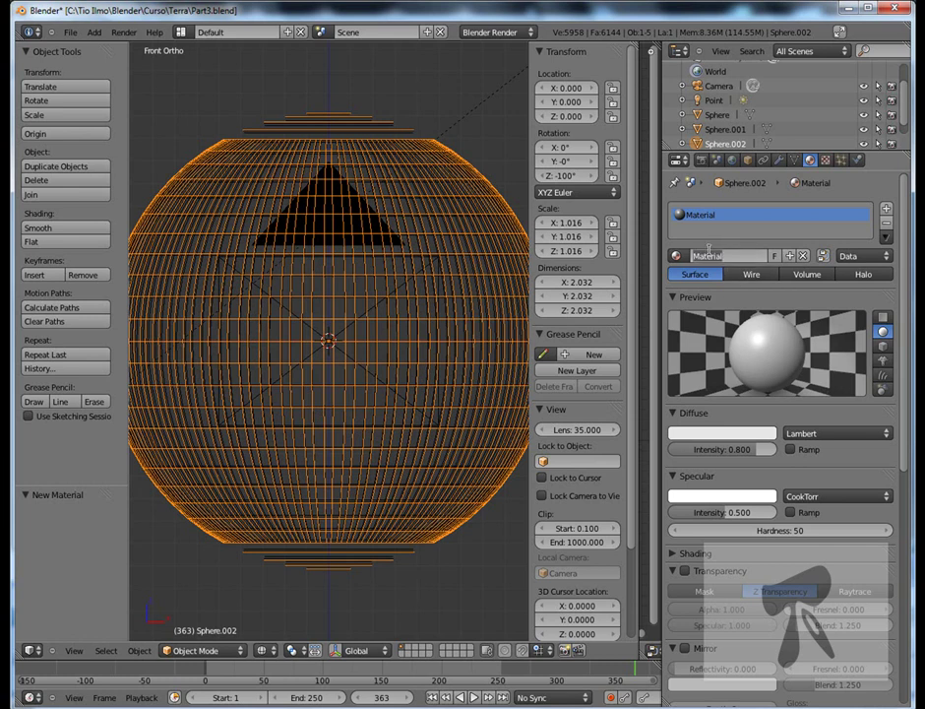
{"action": "type", "text": "Atmosfe"}
{"action": "type", "text": "ra"}
{"action": "key", "text": "Return"}
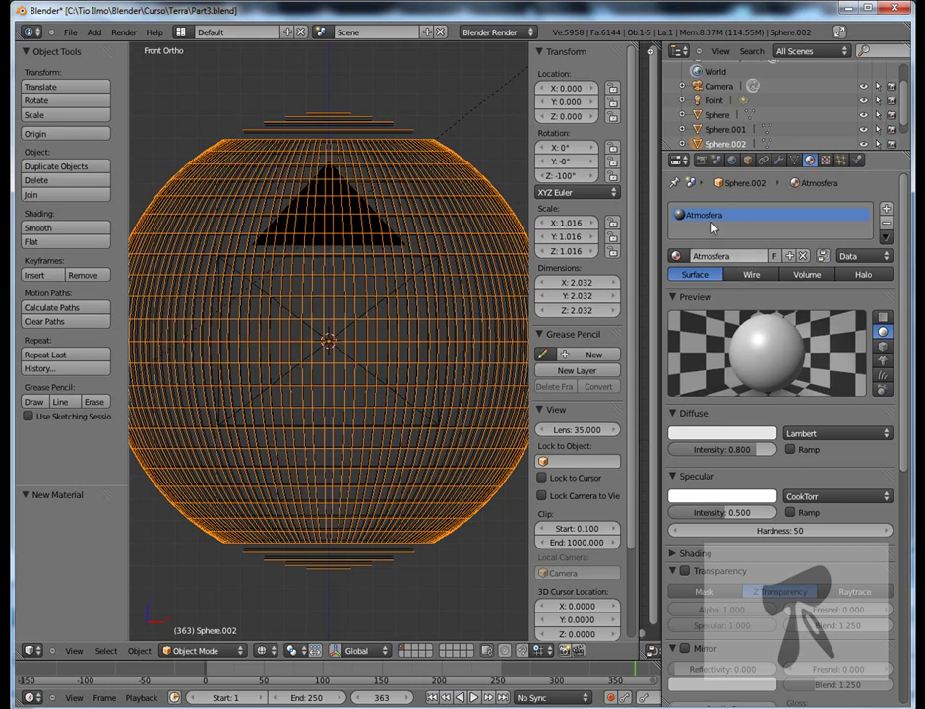
Step: Set the Atmosfera specular intensity to 0 and enable Z transparency
{"action": "scroll", "coordinate": [749, 379], "scroll_direction": "down", "scroll_amount": 2}
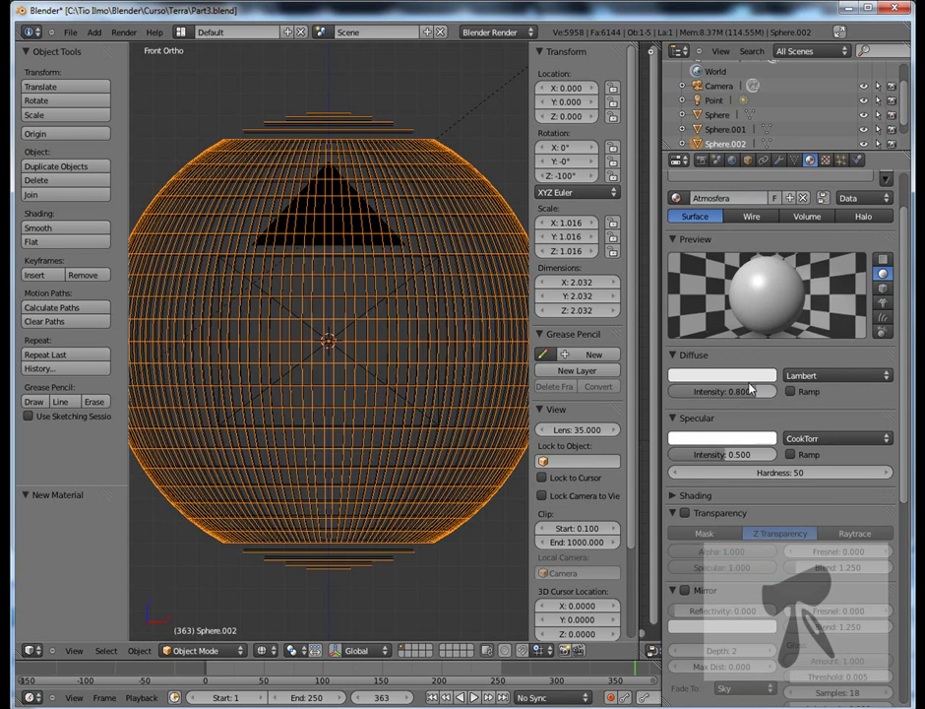
{"action": "scroll", "coordinate": [751, 390], "scroll_direction": "down", "scroll_amount": 2}
{"action": "left_click_drag", "start_coordinate": [748, 397], "coordinate": [679, 399]}
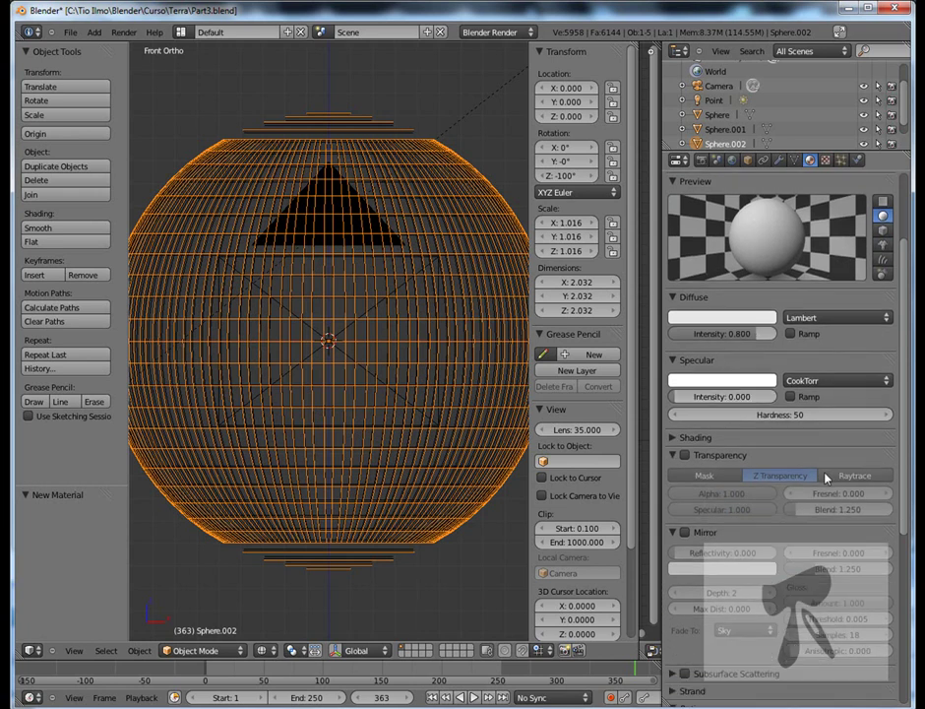
{"action": "scroll", "coordinate": [778, 462], "scroll_direction": "down", "scroll_amount": 2}
{"action": "left_click", "coordinate": [685, 398]}
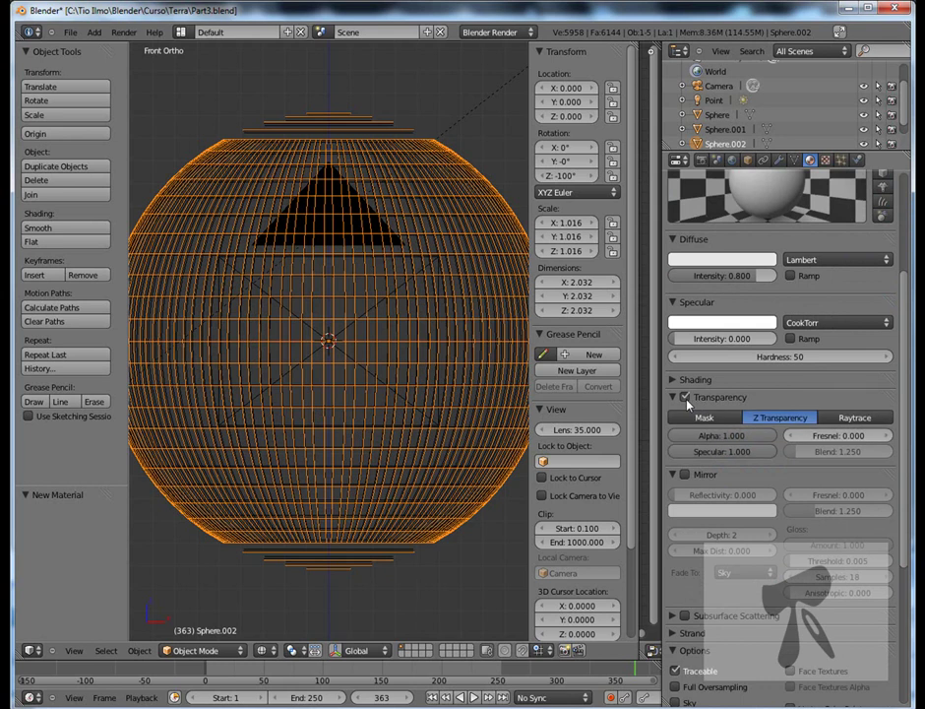
{"action": "scroll", "coordinate": [781, 258], "scroll_direction": "up", "scroll_amount": 2}
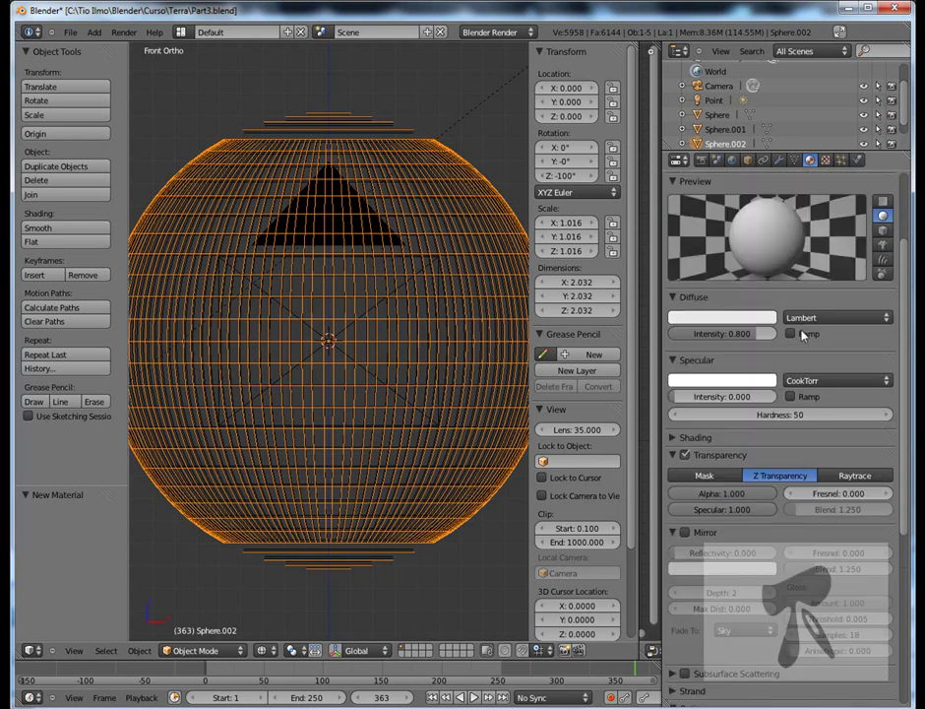
Step: Set transparency Fresnel to 1.5, Blend to 1.806 and Alpha to 0.753
{"action": "left_click", "coordinate": [852, 493]}
{"action": "type", "text": "1.5"}
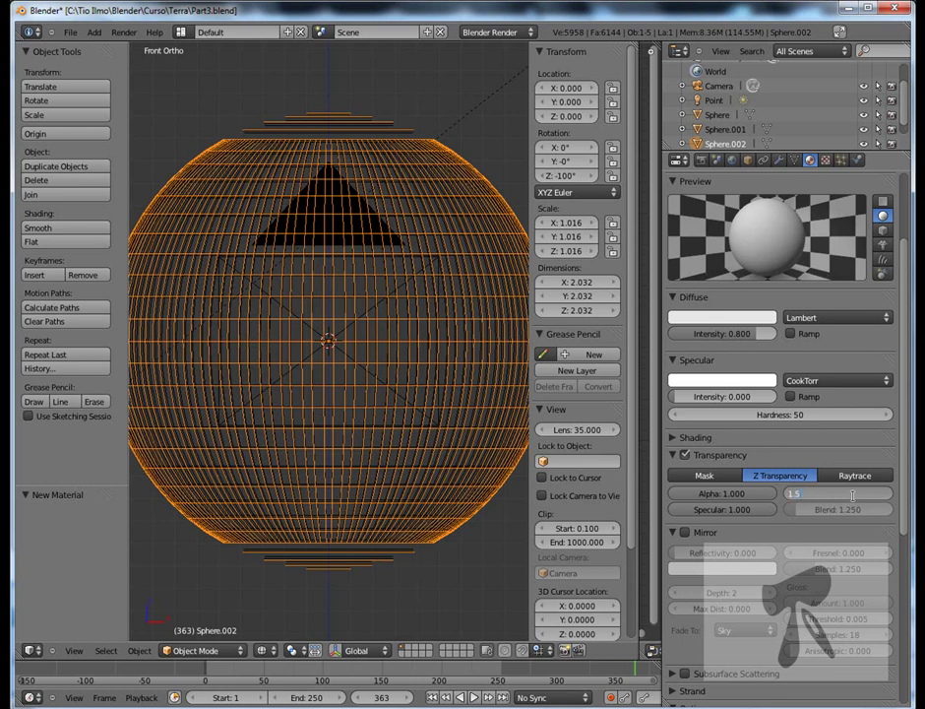
{"action": "key", "text": "Return"}
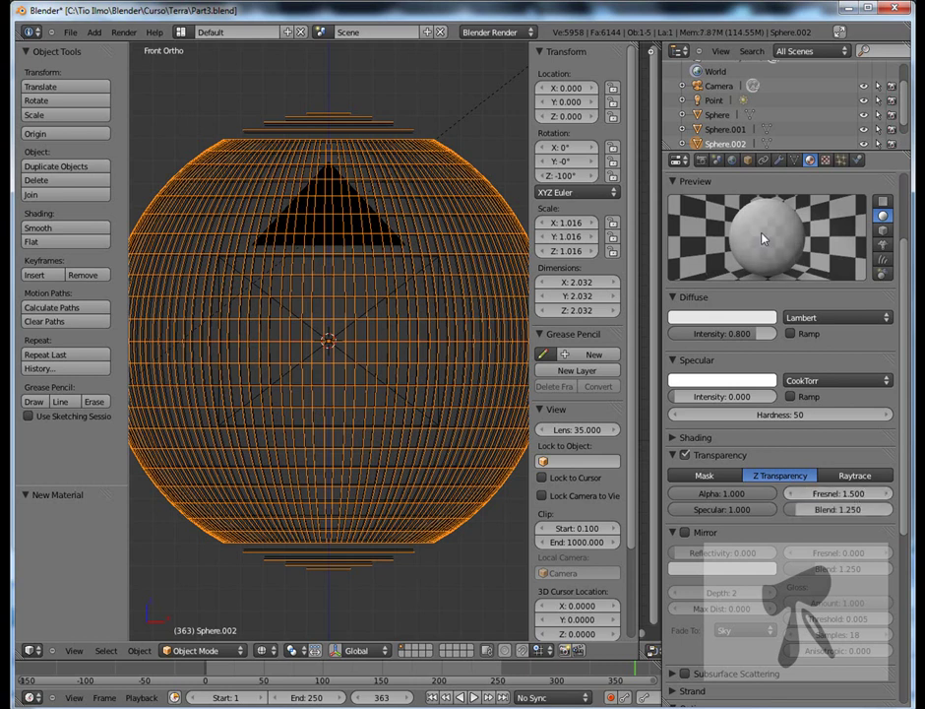
{"action": "left_click_drag", "start_coordinate": [847, 517], "coordinate": [861, 513]}
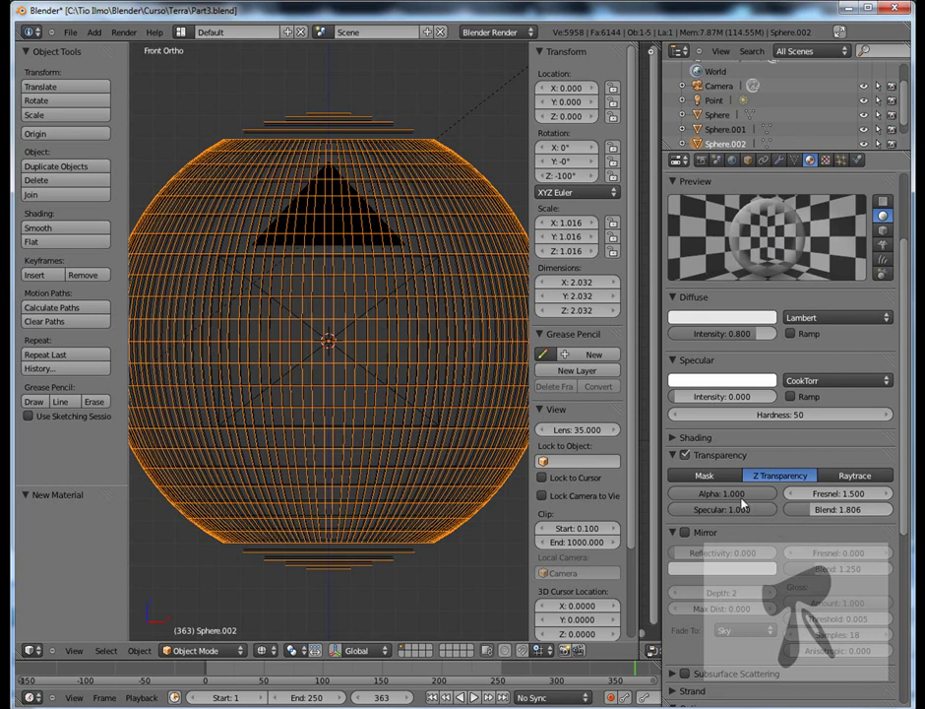
{"action": "left_click_drag", "start_coordinate": [744, 499], "coordinate": [718, 503]}
{"action": "scroll", "coordinate": [766, 261], "scroll_direction": "up", "scroll_amount": 3}
{"action": "scroll", "coordinate": [766, 260], "scroll_direction": "up", "scroll_amount": 2}
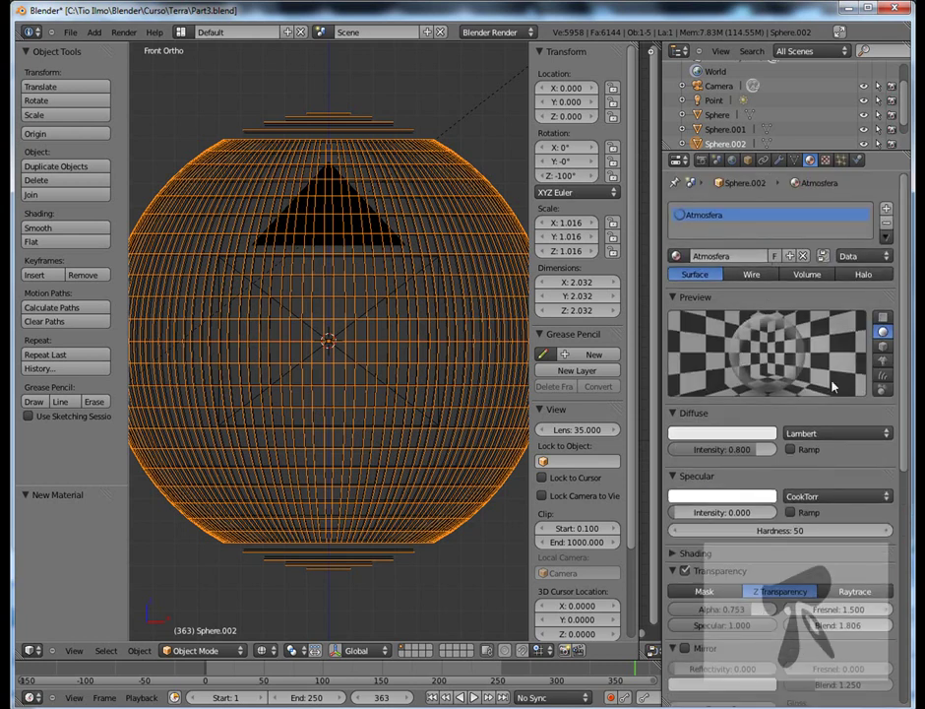
Step: Change the Atmosfera diffuse colour to blue R 0, G 0.257, B 0.800
{"action": "left_click", "coordinate": [747, 440]}
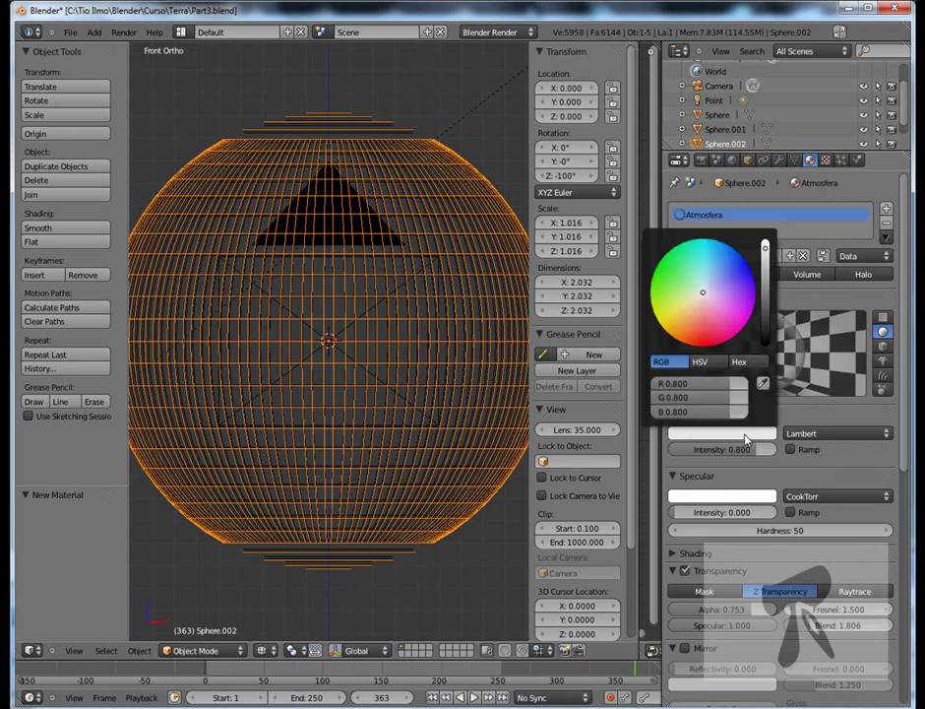
{"action": "left_click_drag", "start_coordinate": [702, 294], "coordinate": [736, 258]}
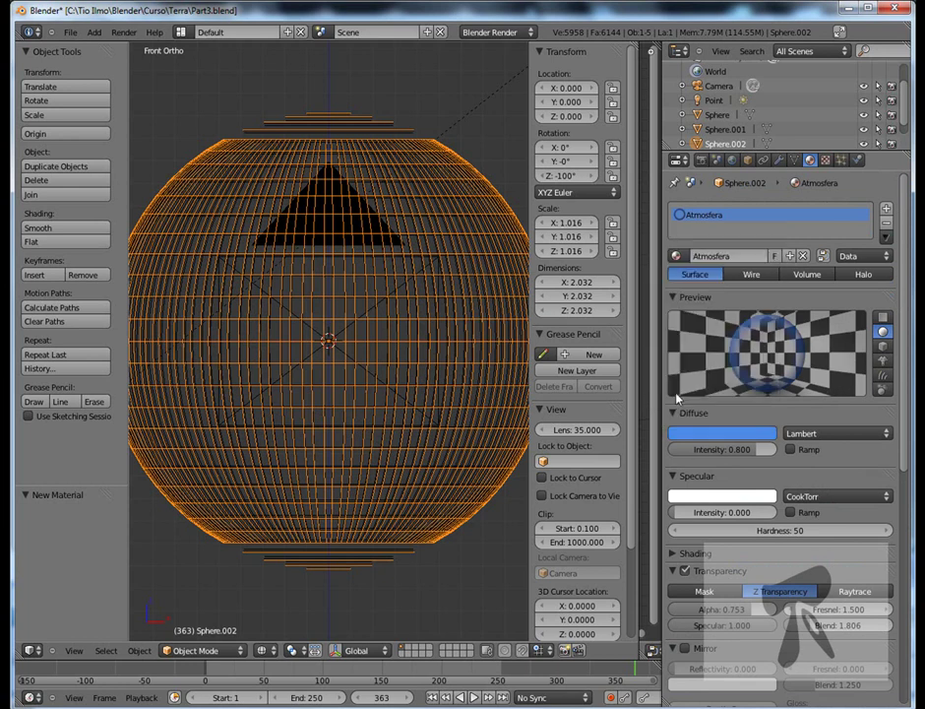
{"action": "left_click", "coordinate": [719, 434]}
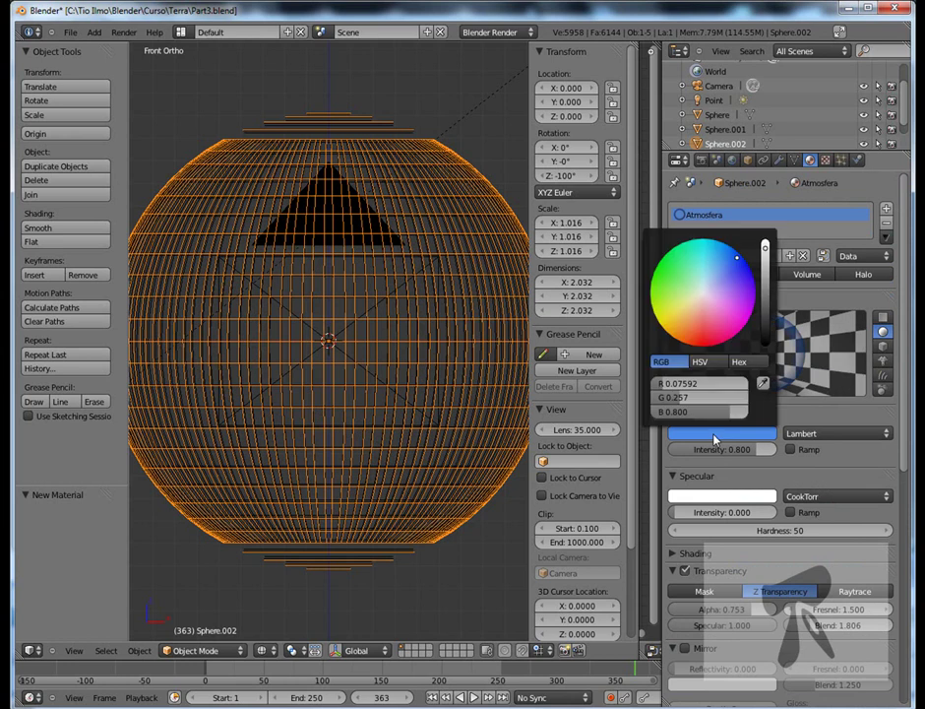
{"action": "left_click", "coordinate": [689, 384]}
{"action": "type", "text": "0"}
{"action": "key", "text": "Return"}
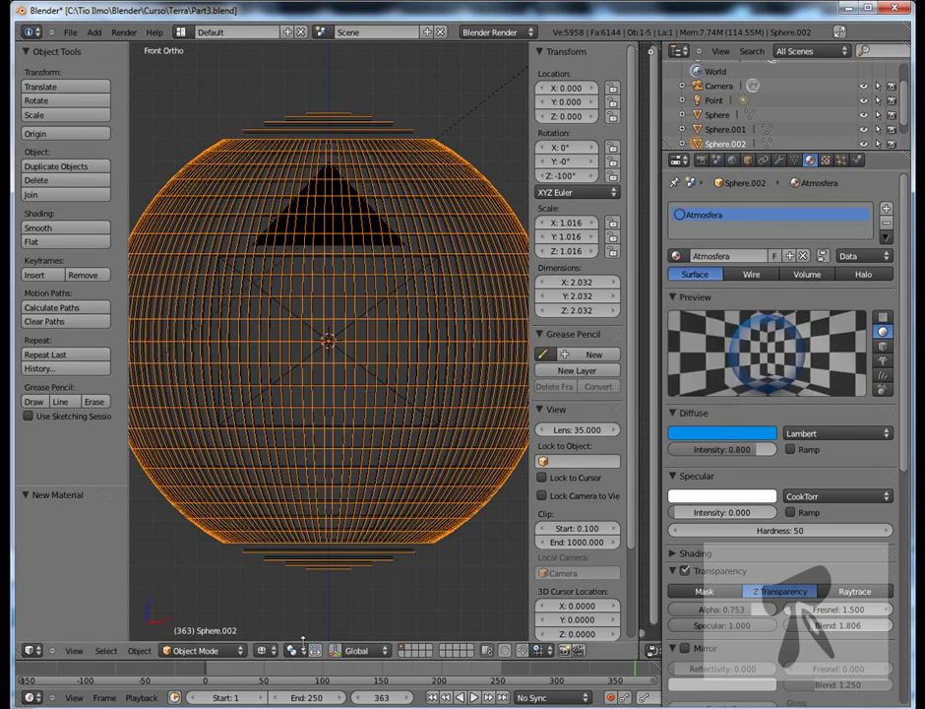
Step: Render the scene with F12 to check the atmosphere layer
{"action": "scroll", "coordinate": [426, 396], "scroll_direction": "down", "scroll_amount": 1}
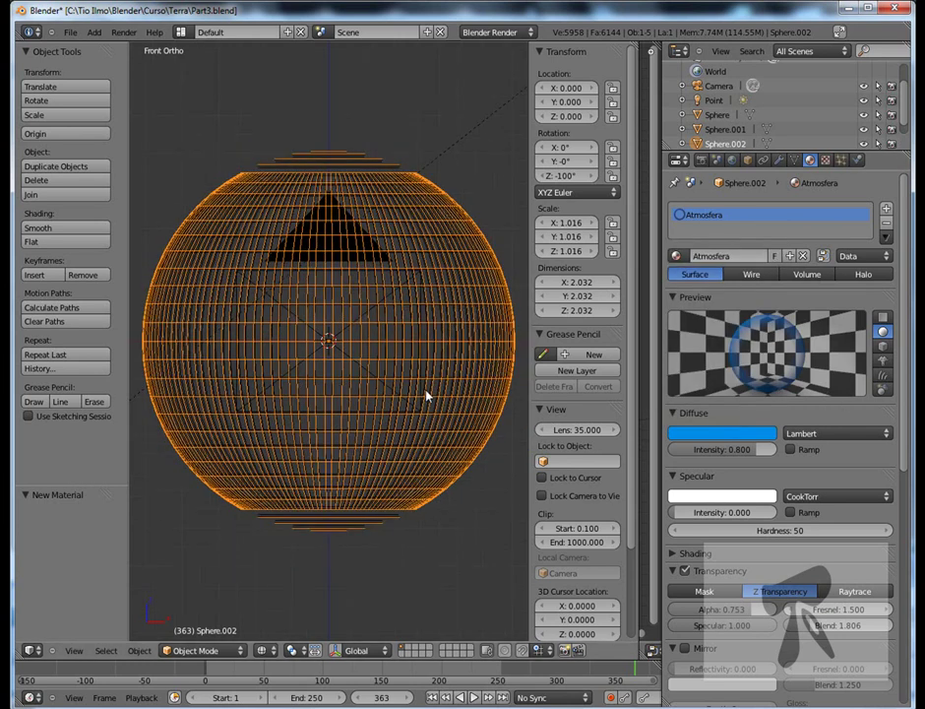
{"action": "key", "text": "F12"}
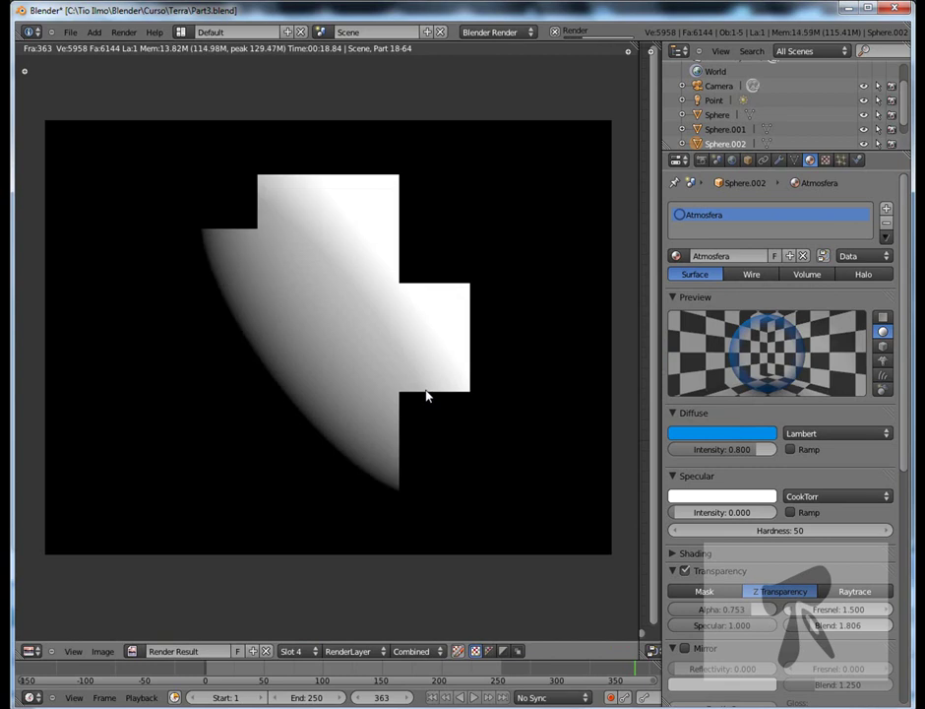
{"action": "key", "text": "F12"}
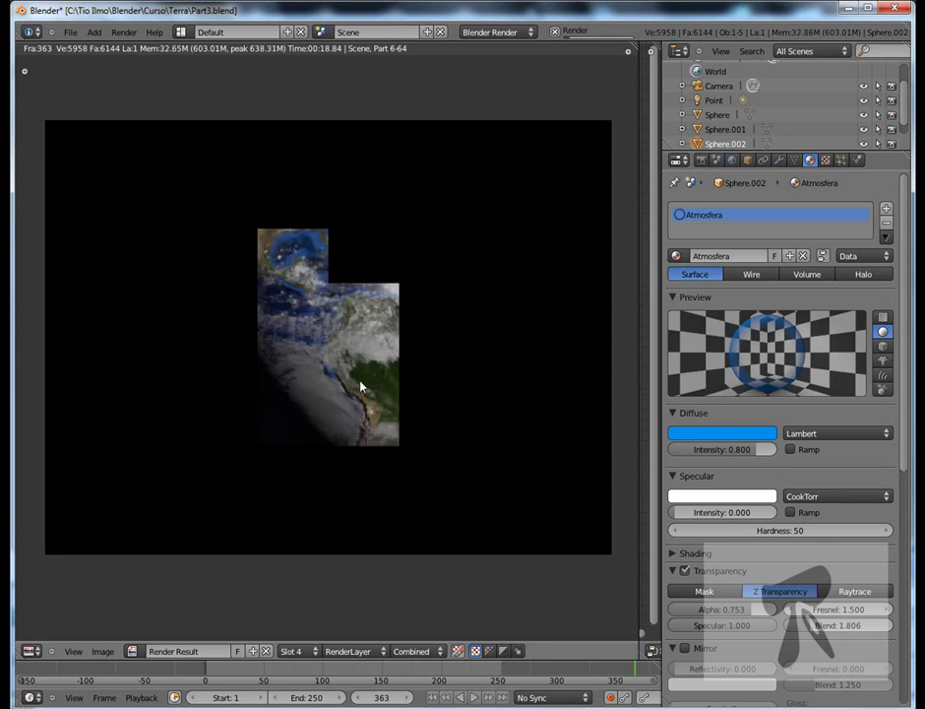
Step: Zoom in and out on the Render Result to inspect the thin blue atmosphere rim
{"action": "scroll", "coordinate": [361, 387], "scroll_direction": "up", "scroll_amount": 2}
{"action": "scroll", "coordinate": [361, 387], "scroll_direction": "down", "scroll_amount": 2}
{"action": "scroll", "coordinate": [361, 387], "scroll_direction": "down", "scroll_amount": 1}
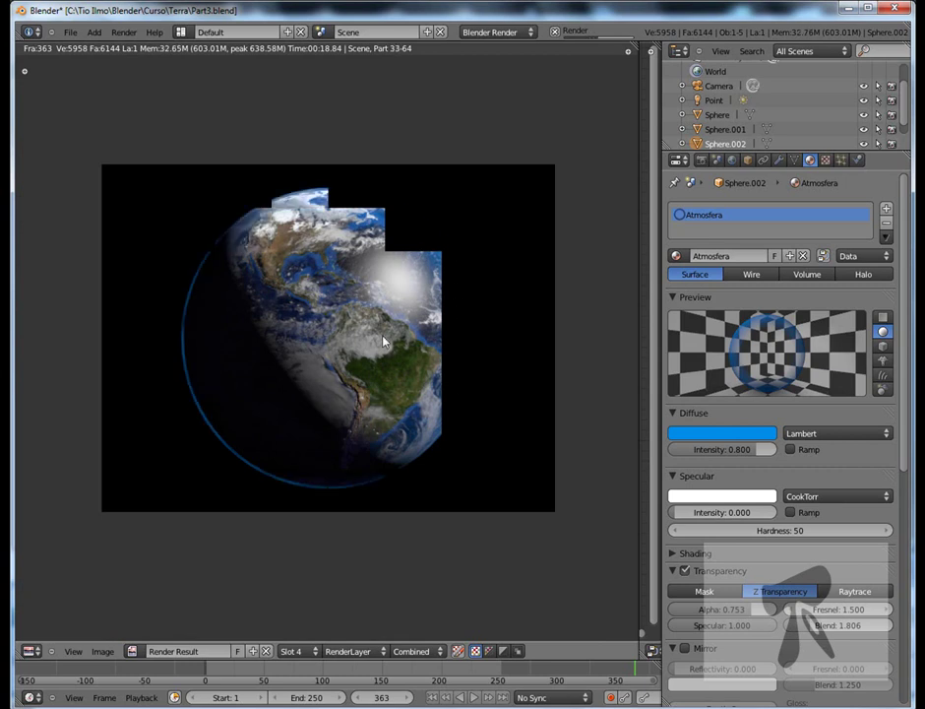
{"action": "scroll", "coordinate": [384, 341], "scroll_direction": "up", "scroll_amount": 1}
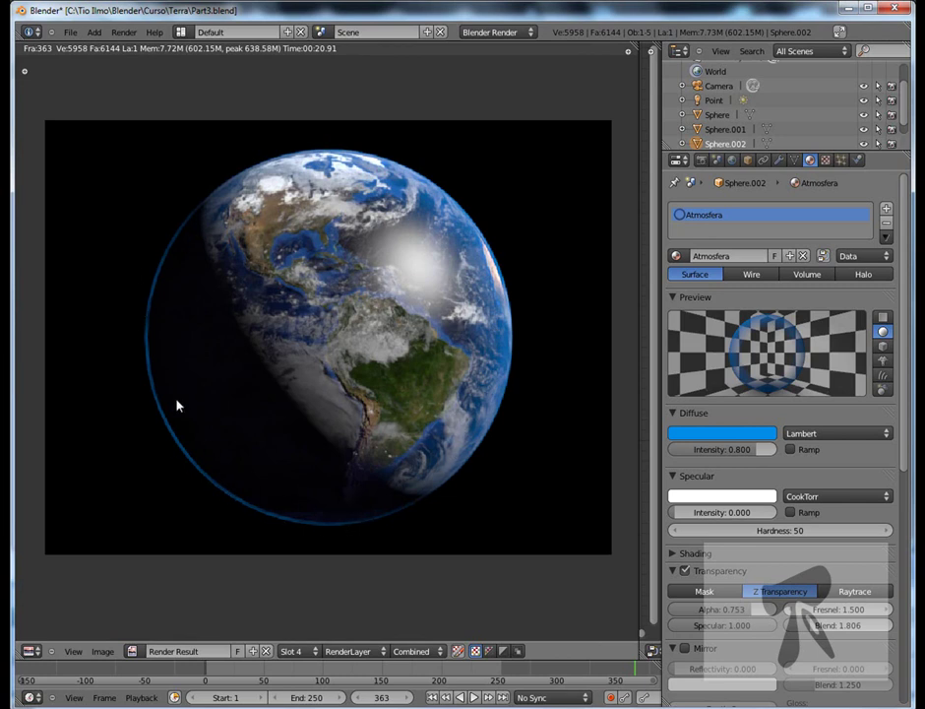
{"action": "scroll", "coordinate": [771, 500], "scroll_direction": "down", "scroll_amount": 2}
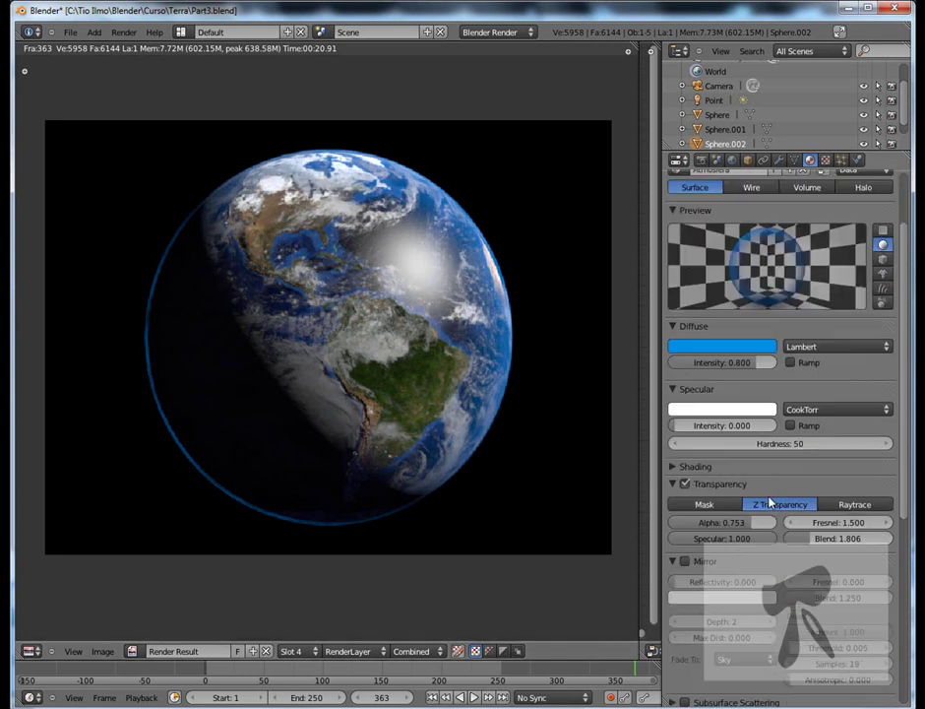
{"action": "scroll", "coordinate": [771, 500], "scroll_direction": "down", "scroll_amount": 2}
{"action": "scroll", "coordinate": [772, 501], "scroll_direction": "down", "scroll_amount": 3}
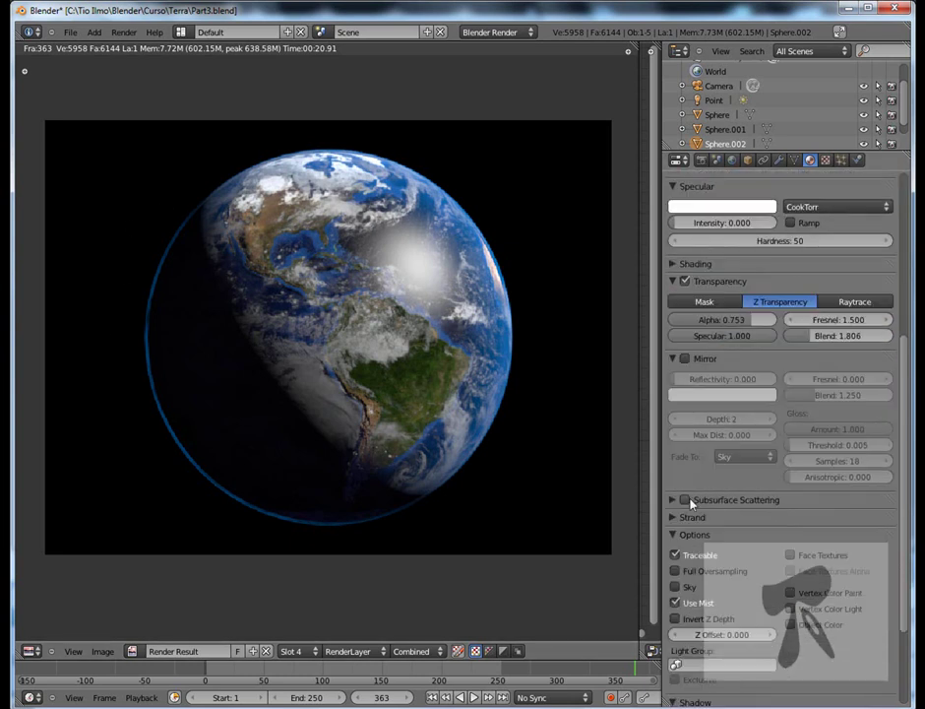
{"action": "scroll", "coordinate": [391, 419], "scroll_direction": "up", "scroll_amount": 5}
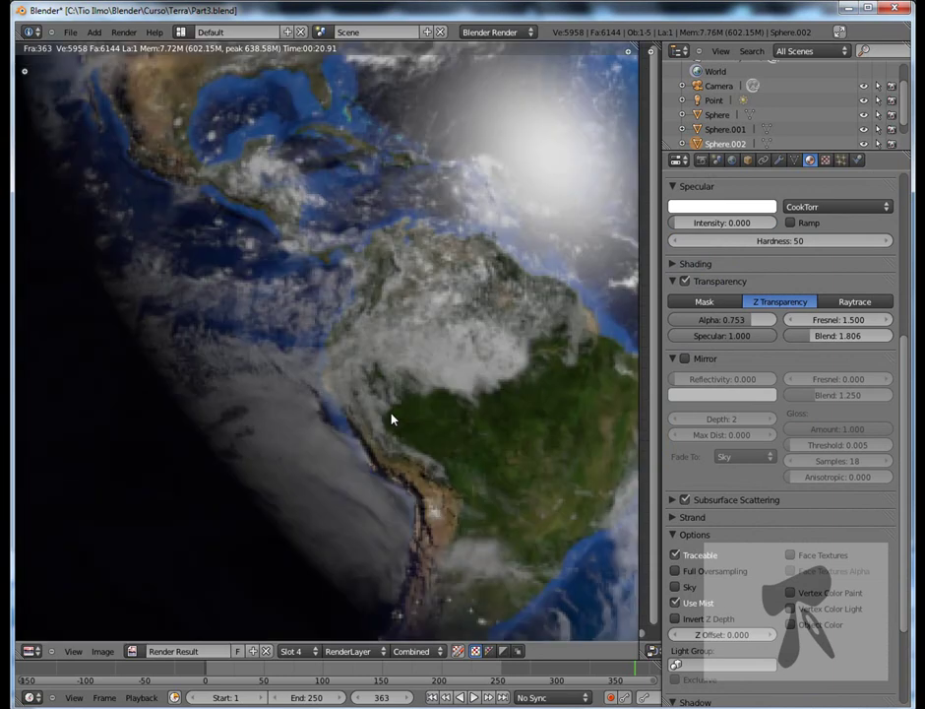
{"action": "scroll", "coordinate": [450, 388], "scroll_direction": "down", "scroll_amount": 4}
{"action": "scroll", "coordinate": [451, 393], "scroll_direction": "down", "scroll_amount": 2}
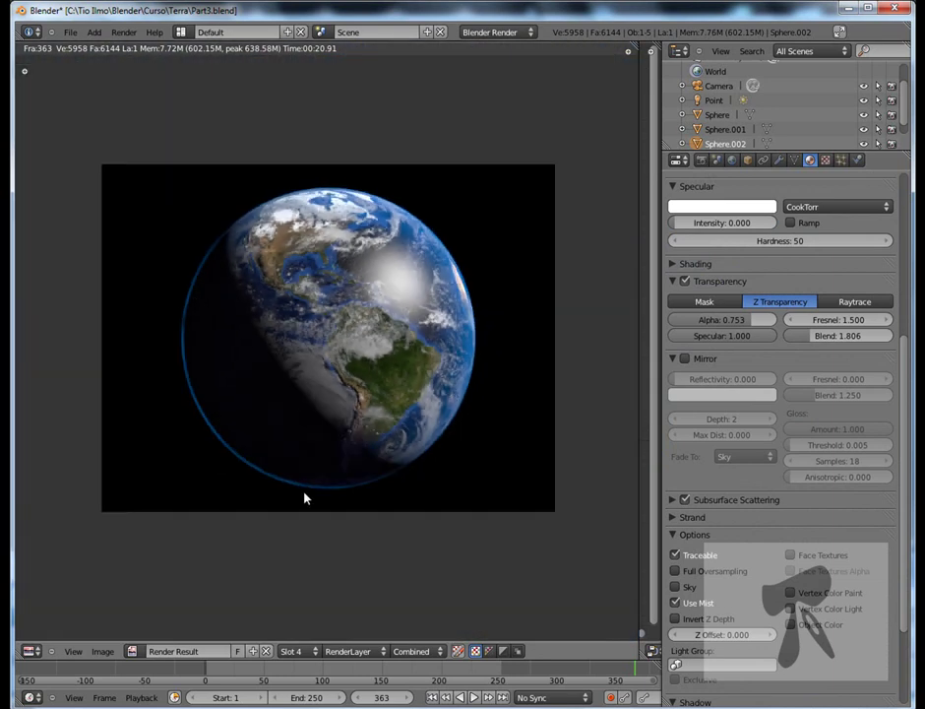
{"action": "scroll", "coordinate": [610, 284], "scroll_direction": "up", "scroll_amount": 3}
{"action": "scroll", "coordinate": [607, 282], "scroll_direction": "down", "scroll_amount": 3}
{"action": "left_click_drag", "start_coordinate": [907, 373], "coordinate": [913, 190]}
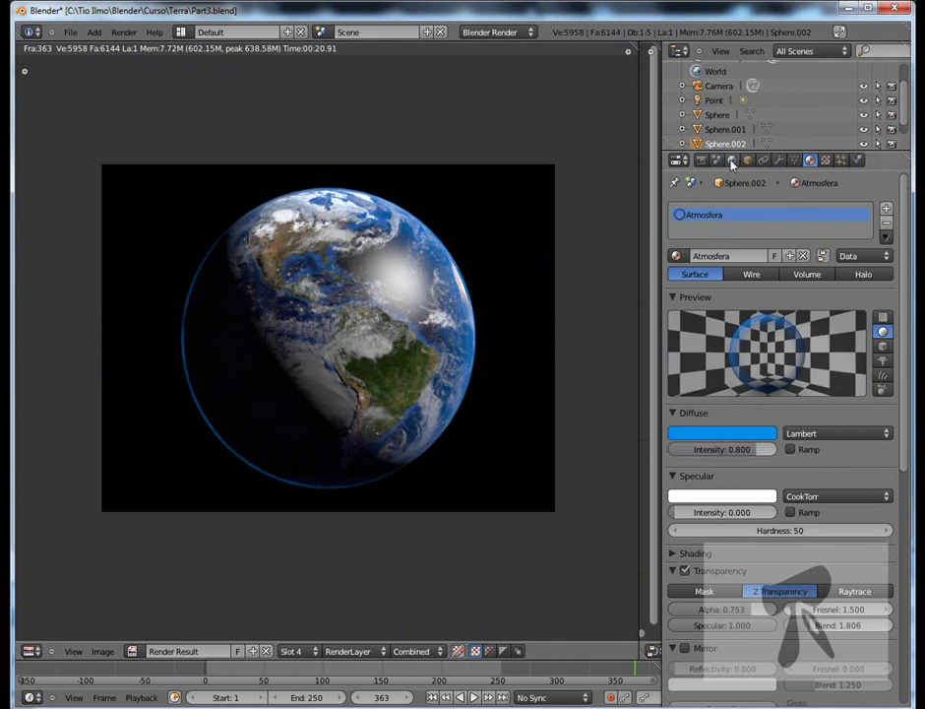
Step: Enable Stars in the World settings, with size 2 and separation 15
{"action": "left_click", "coordinate": [731, 160]}
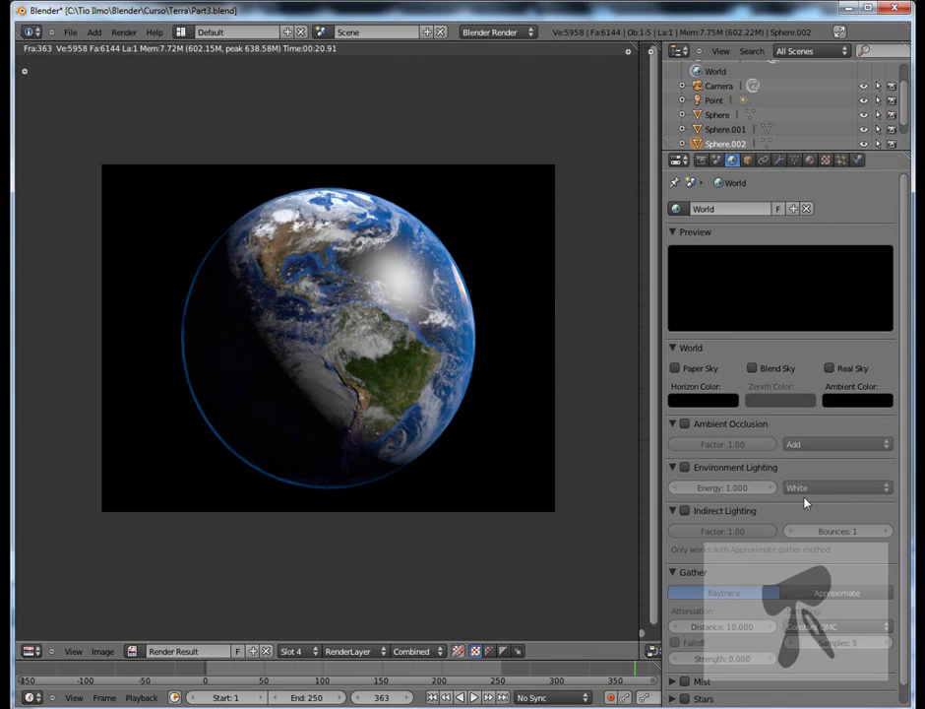
{"action": "scroll", "coordinate": [805, 503], "scroll_direction": "down", "scroll_amount": 1}
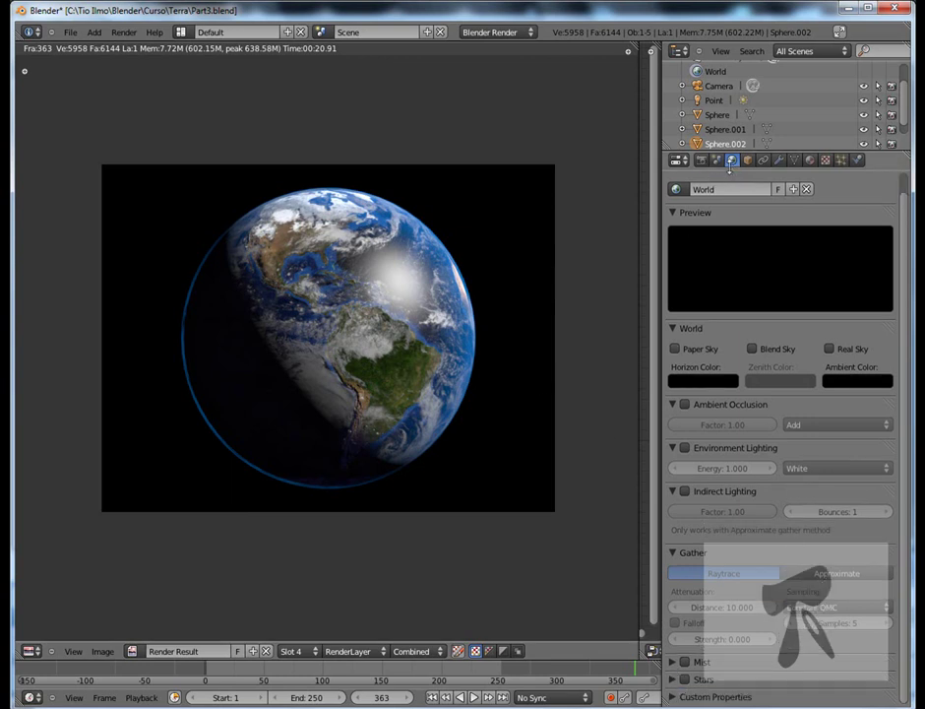
{"action": "left_click", "coordinate": [685, 679]}
{"action": "scroll", "coordinate": [794, 630], "scroll_direction": "down", "scroll_amount": 1}
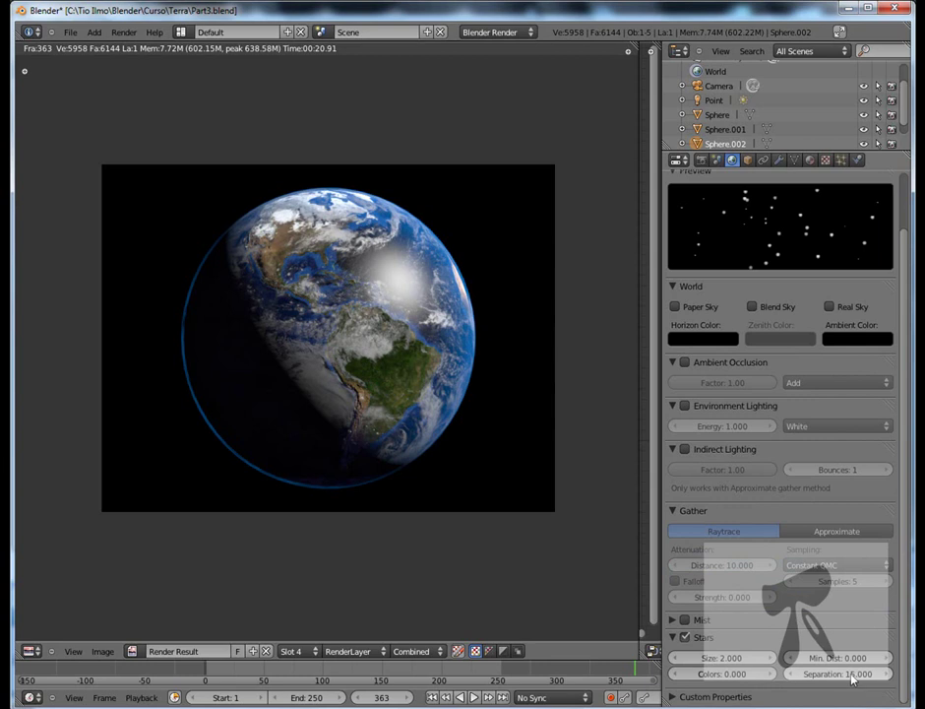
Step: Set the star size to 0.1 and star separation to 4
{"action": "left_click", "coordinate": [730, 658]}
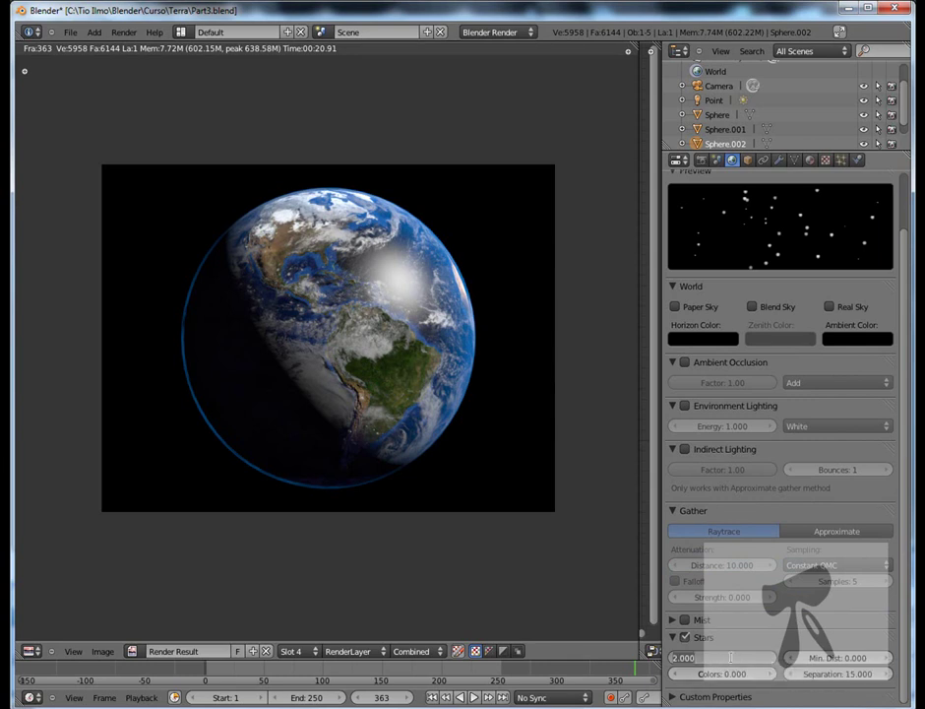
{"action": "type", "text": "1"}
{"action": "key", "text": "Return"}
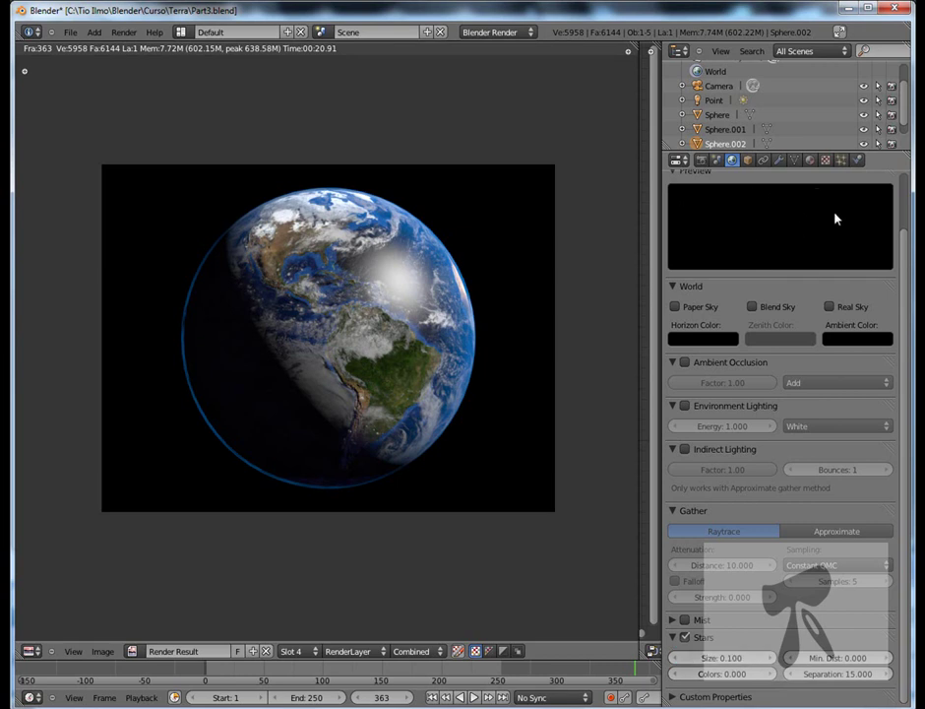
{"action": "left_click", "coordinate": [846, 676]}
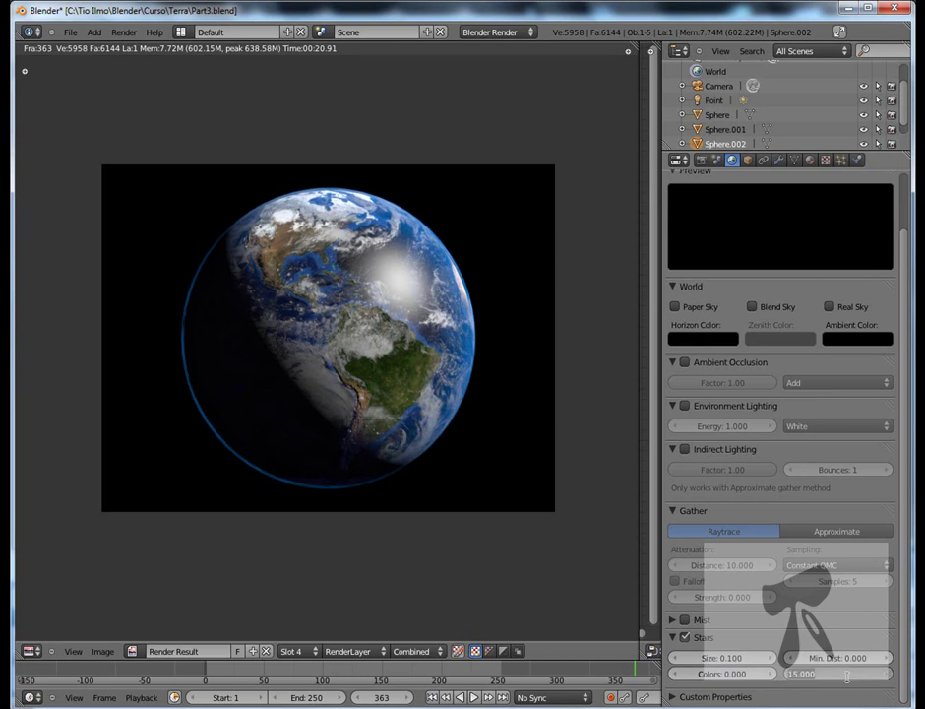
{"action": "type", "text": "5"}
{"action": "key", "text": "Return"}
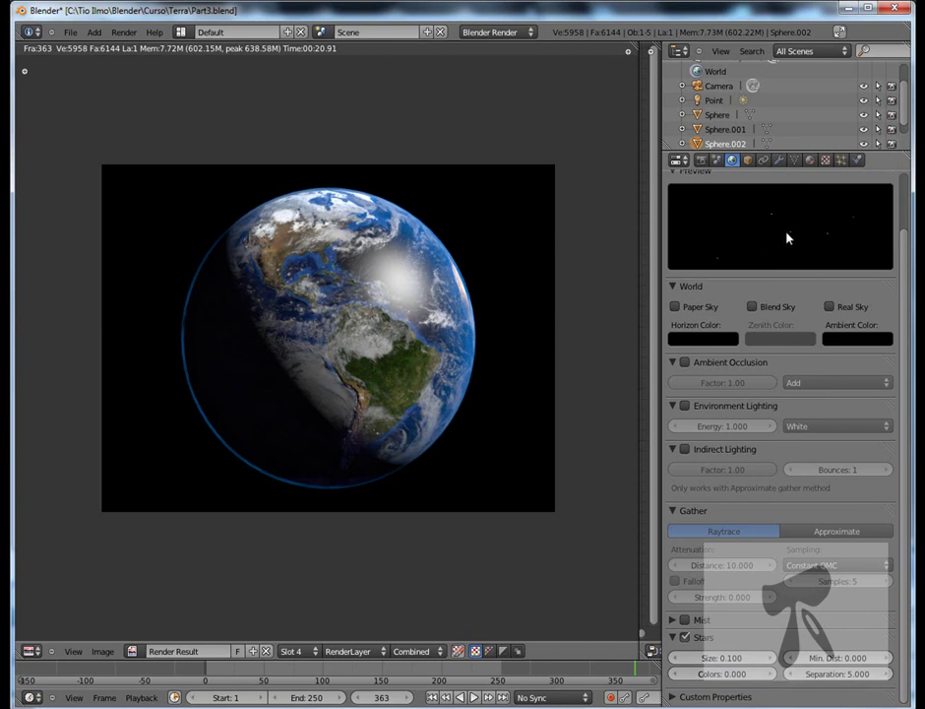
{"action": "left_click", "coordinate": [853, 673]}
{"action": "type", "text": "4"}
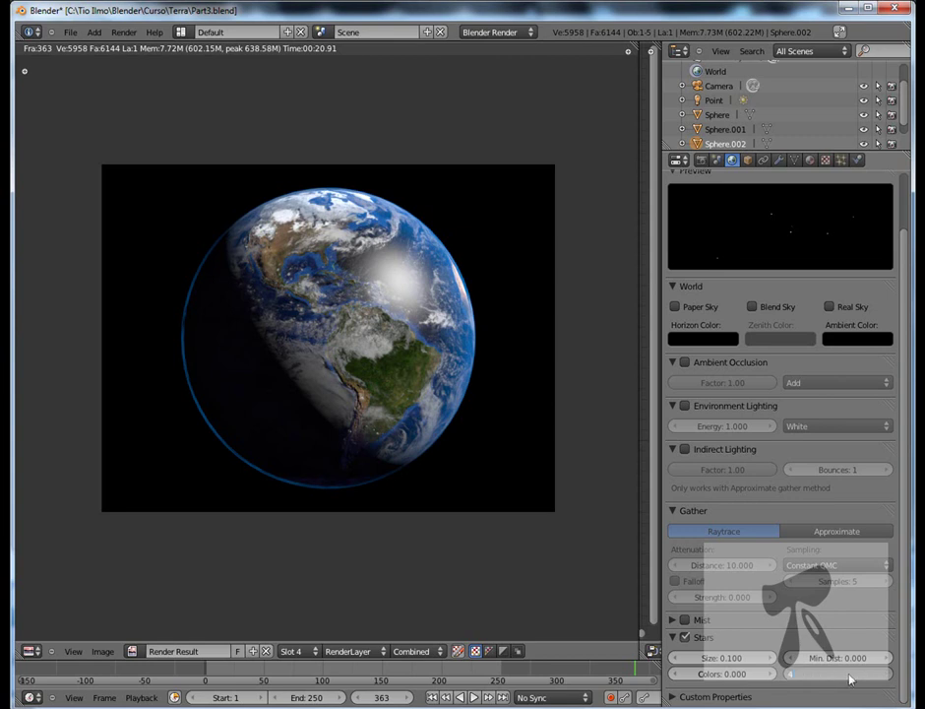
{"action": "key", "text": "Return"}
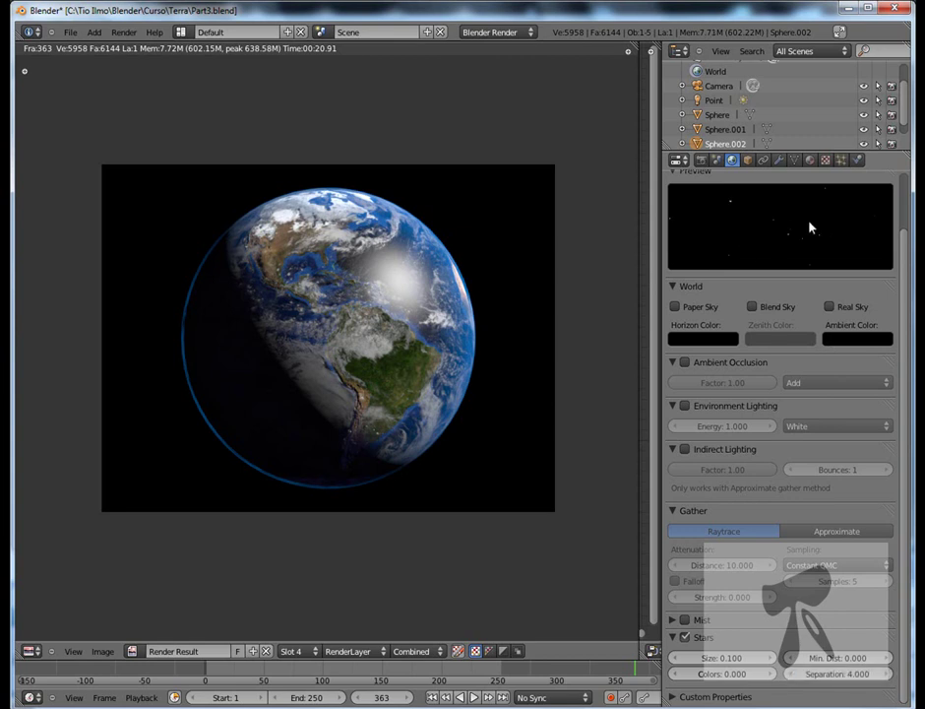
Step: Edit the stars' minimum distance and raise the star Colors value to 0.5
{"action": "left_click", "coordinate": [842, 657]}
{"action": "type", "text": "1.00"}
{"action": "key", "text": "Return"}
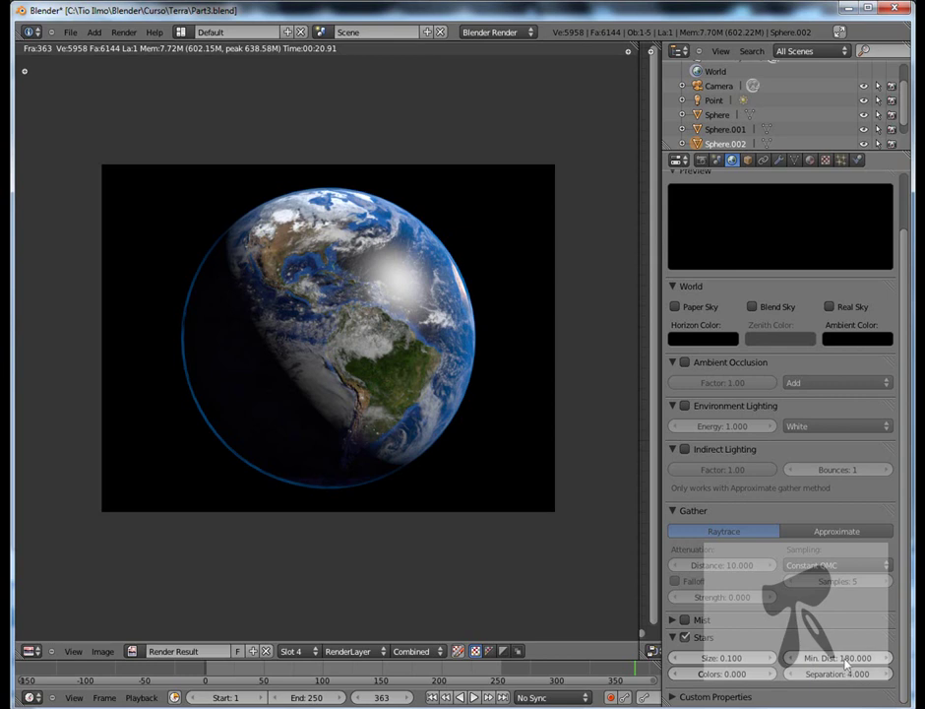
{"action": "left_click", "coordinate": [680, 675]}
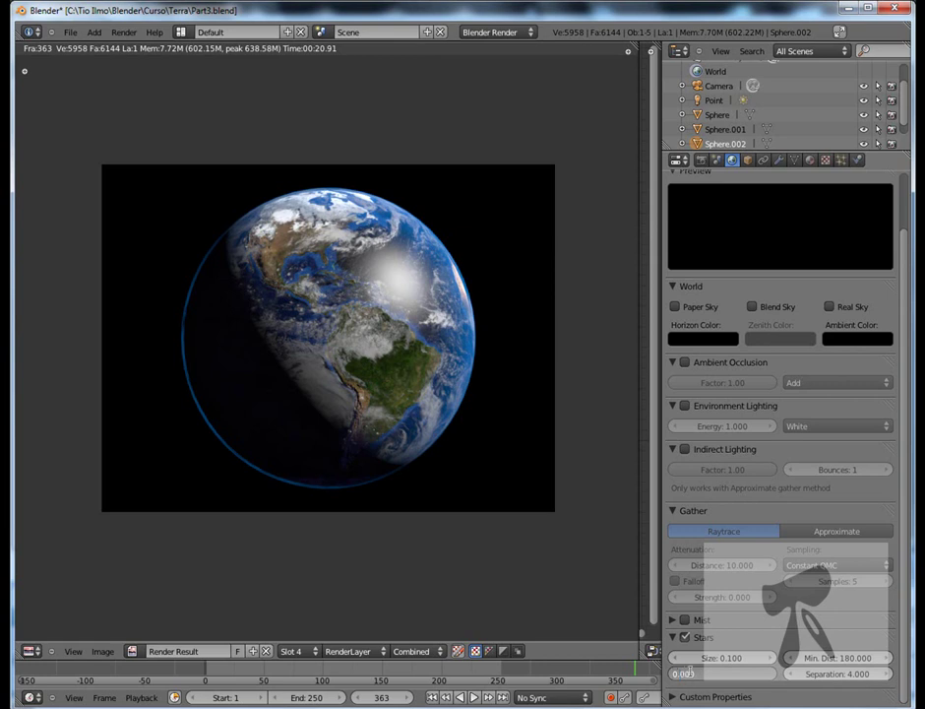
{"action": "type", "text": "0.5"}
{"action": "key", "text": "Return"}
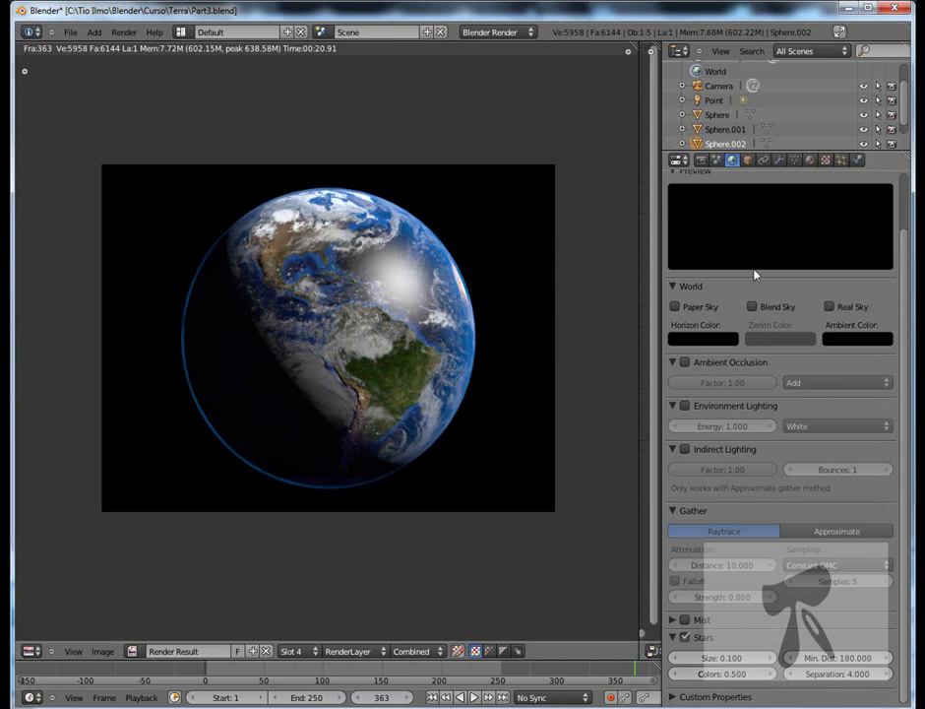
{"action": "scroll", "coordinate": [755, 275], "scroll_direction": "up", "scroll_amount": 2}
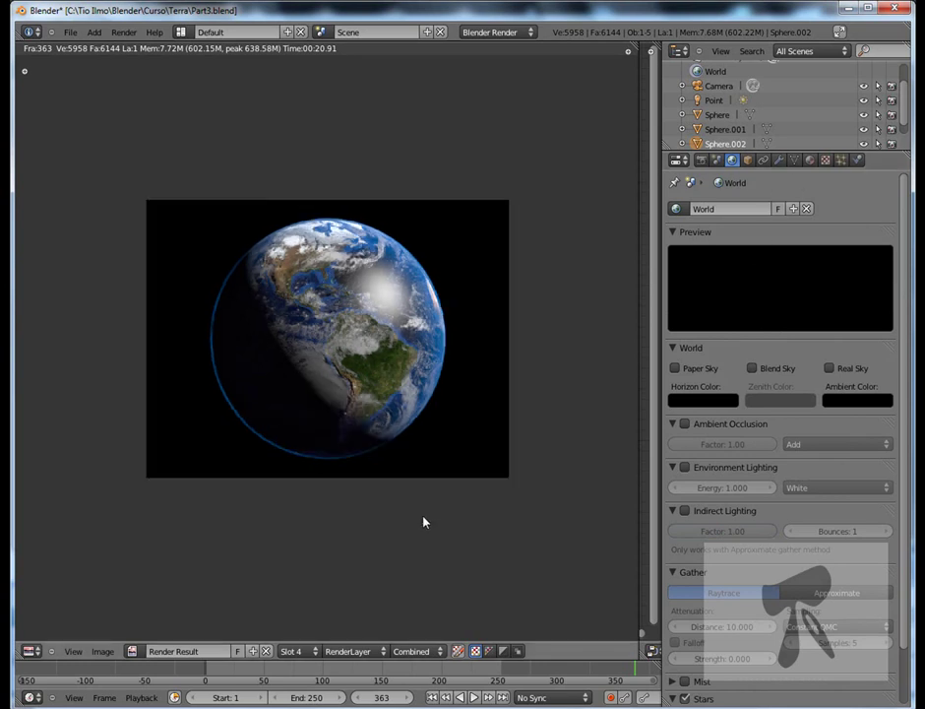
Step: Switch to top view and select the camera to show its lens settings (focal length 60, clipping 0.1–100)
{"action": "key", "text": "Escape"}
{"action": "scroll", "coordinate": [389, 539], "scroll_direction": "down", "scroll_amount": 4}
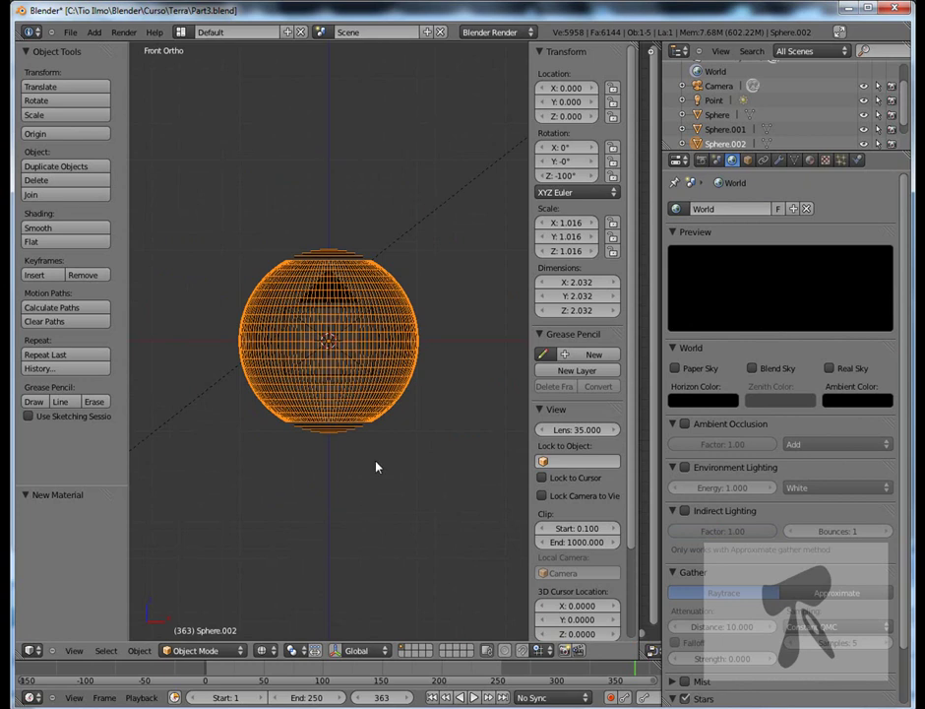
{"action": "right_click", "coordinate": [358, 365]}
{"action": "key", "text": "KP_7"}
{"action": "scroll", "coordinate": [344, 511], "scroll_direction": "down", "scroll_amount": 4}
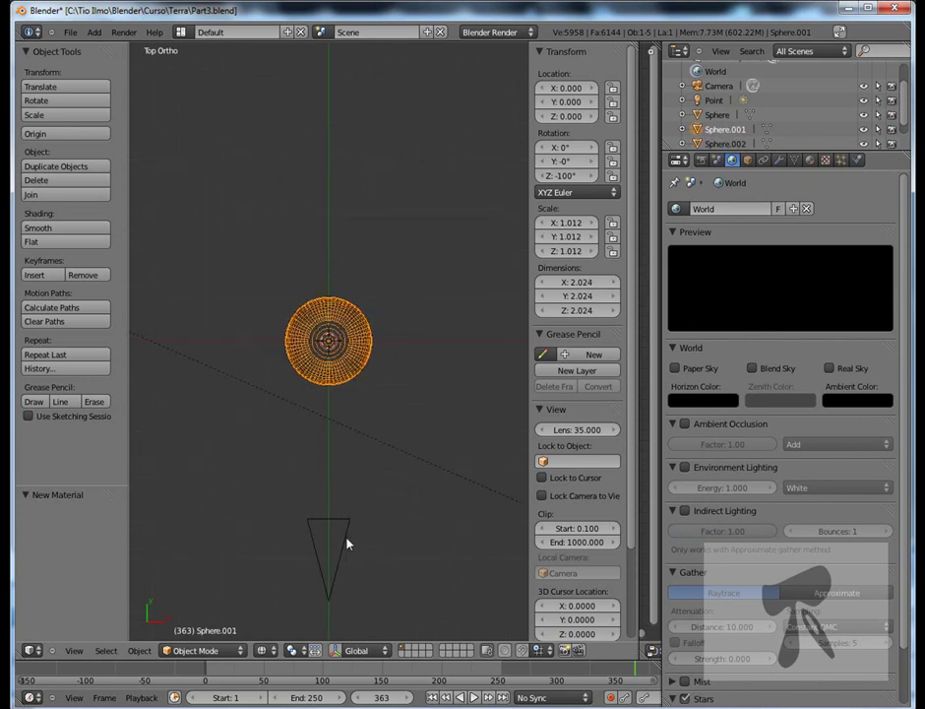
{"action": "right_click", "coordinate": [346, 544]}
{"action": "left_click", "coordinate": [780, 161]}
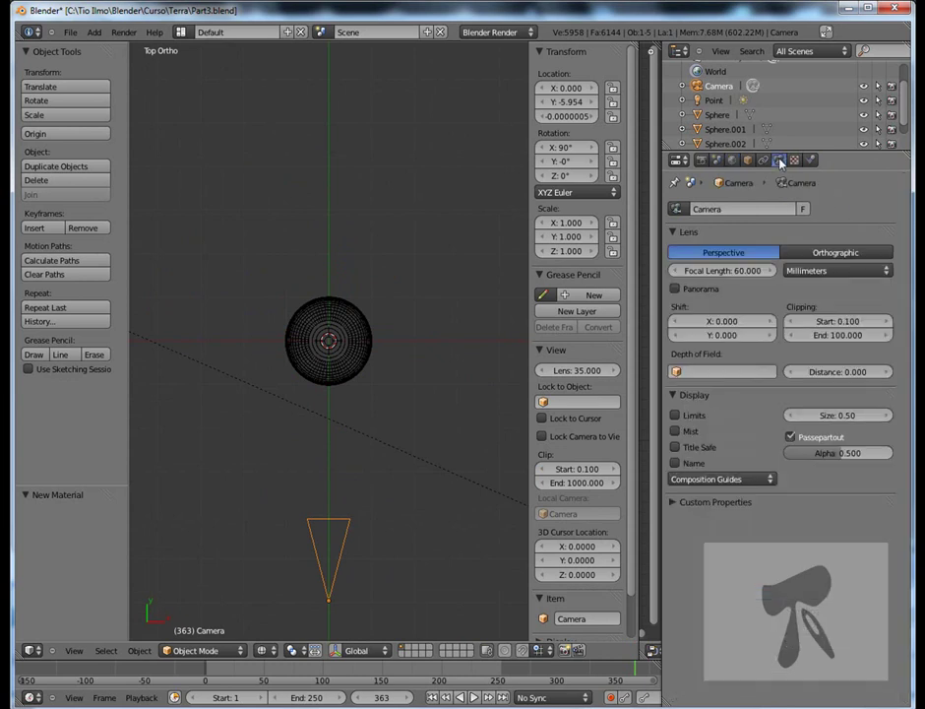
Step: Set the camera's clipping end to 200, keeping clipping start at 0.1
{"action": "left_click", "coordinate": [832, 335]}
{"action": "type", "text": "2"}
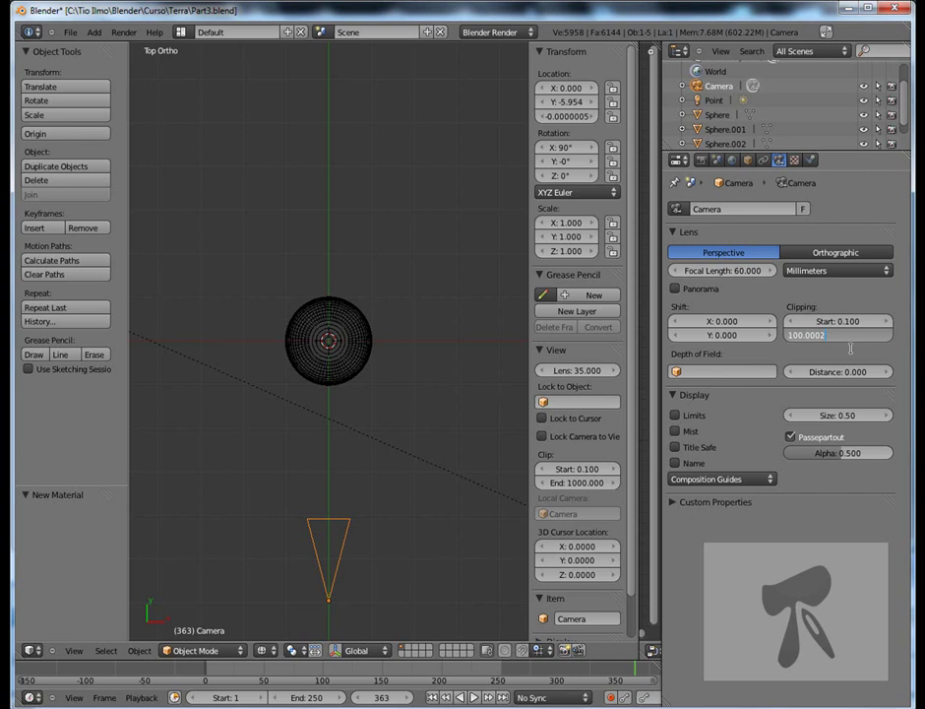
{"action": "type", "text": "2"}
{"action": "type", "text": "00"}
{"action": "key", "text": "Return"}
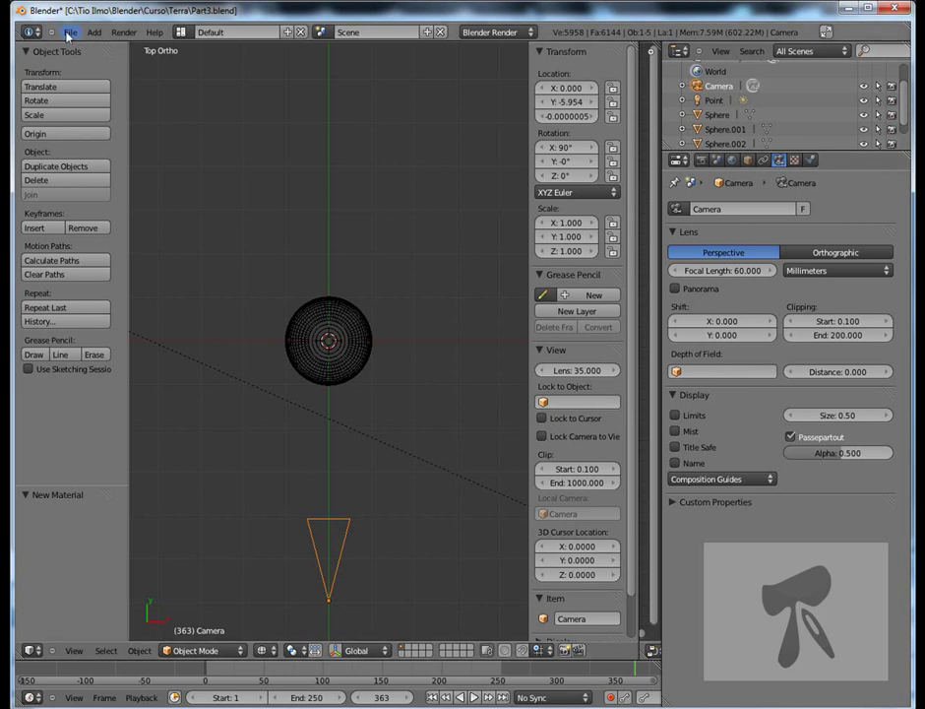
{"action": "left_click", "coordinate": [68, 36]}
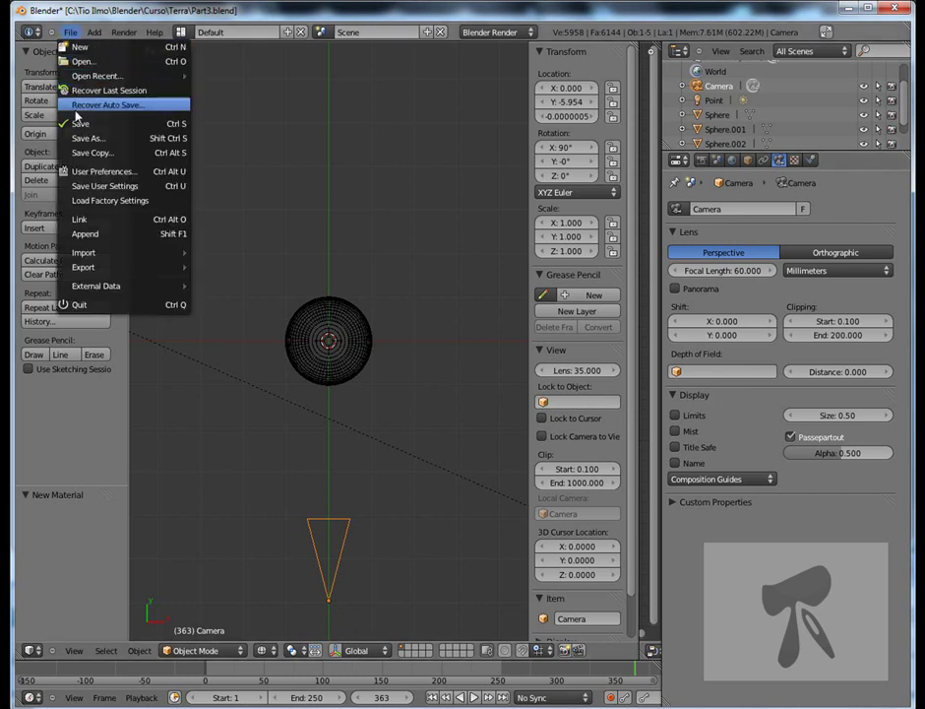
Step: Save the project from Part3.blend under the new name Part4.blend in the Terra folder
{"action": "left_click", "coordinate": [88, 139]}
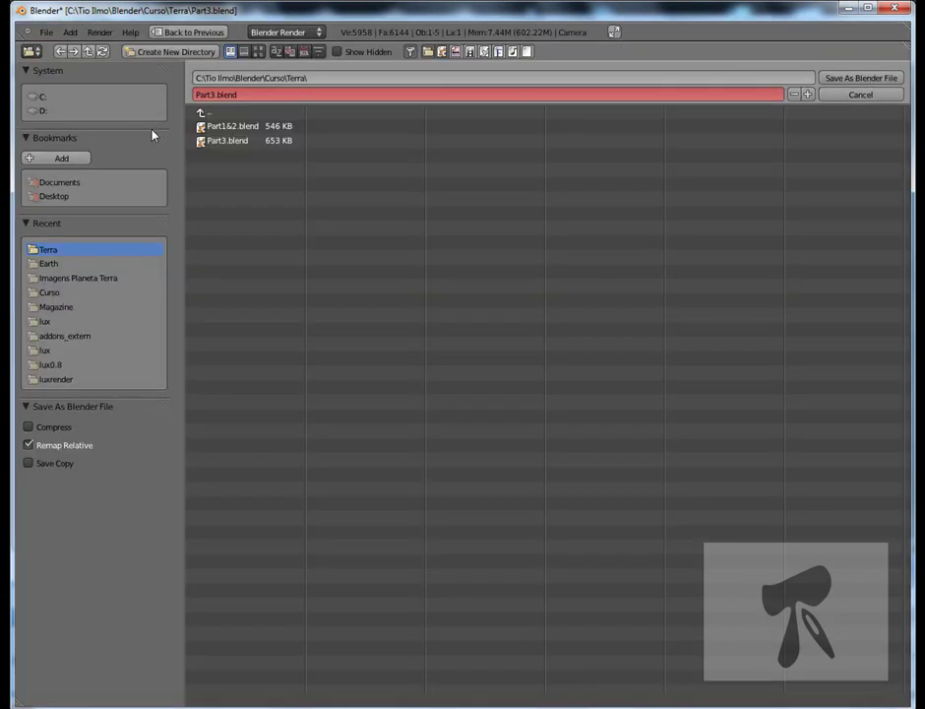
{"action": "left_click", "coordinate": [256, 95]}
{"action": "type", "text": "5"}
{"action": "key", "text": "BackSpace"}
{"action": "key", "text": "Delete"}
{"action": "type", "text": "4"}
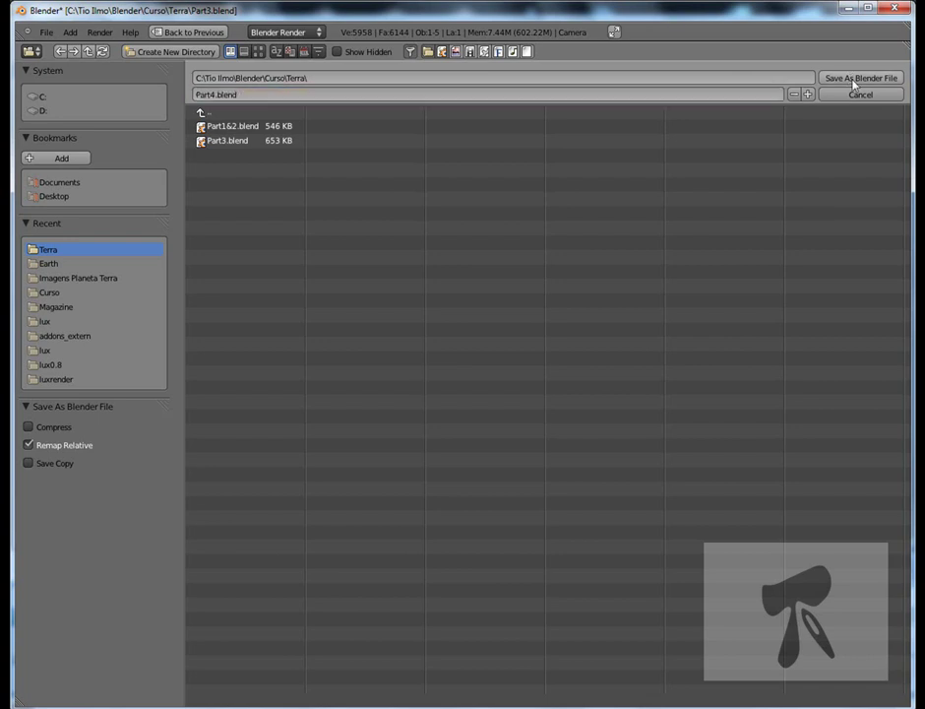
{"action": "left_click", "coordinate": [849, 78]}
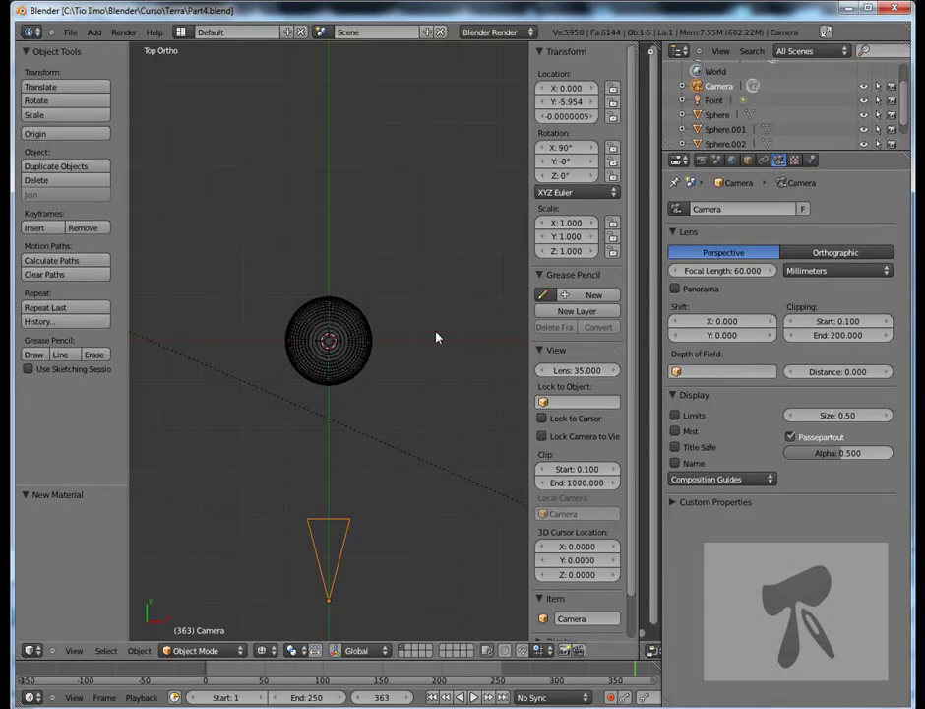
Step: Render the current frame with F12, showing the clouded Earth's blue rim against black space
{"action": "key", "text": "F12"}
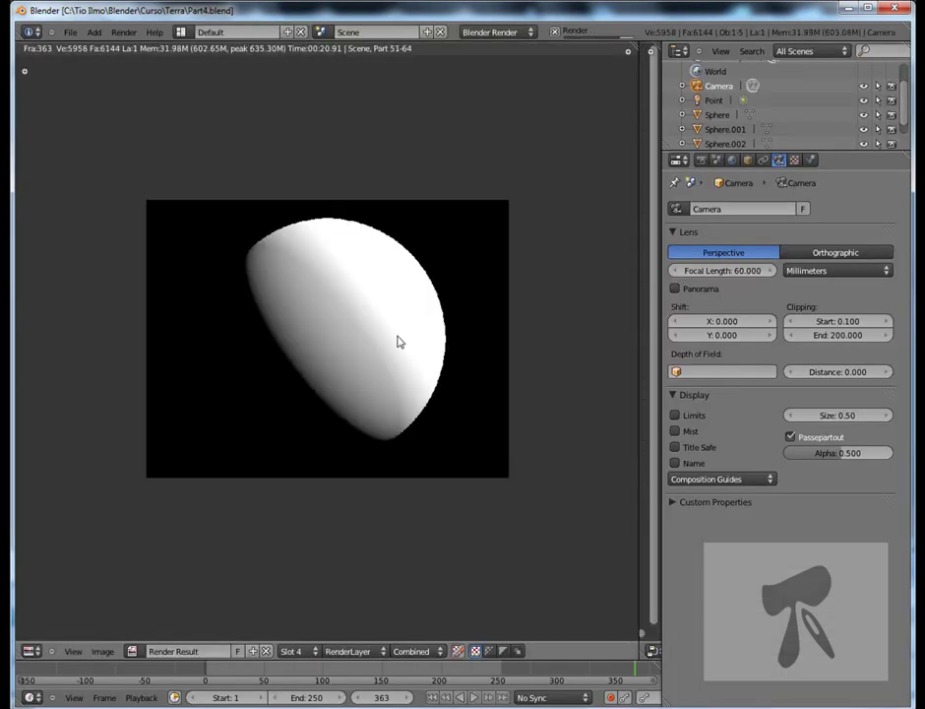
{"action": "key", "text": "F12"}
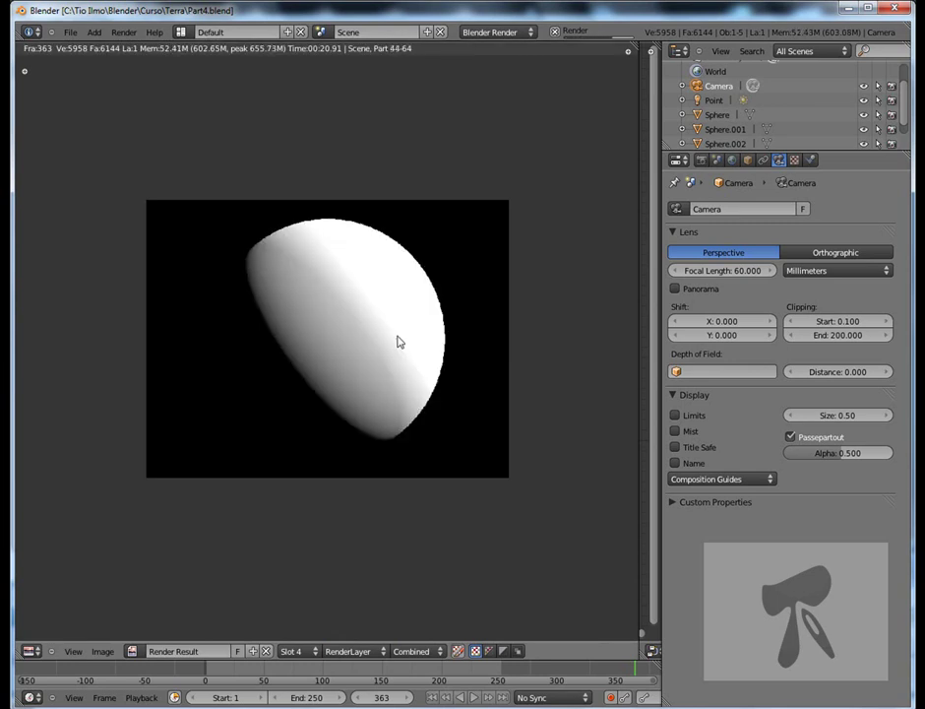
{"action": "key", "text": "F12"}
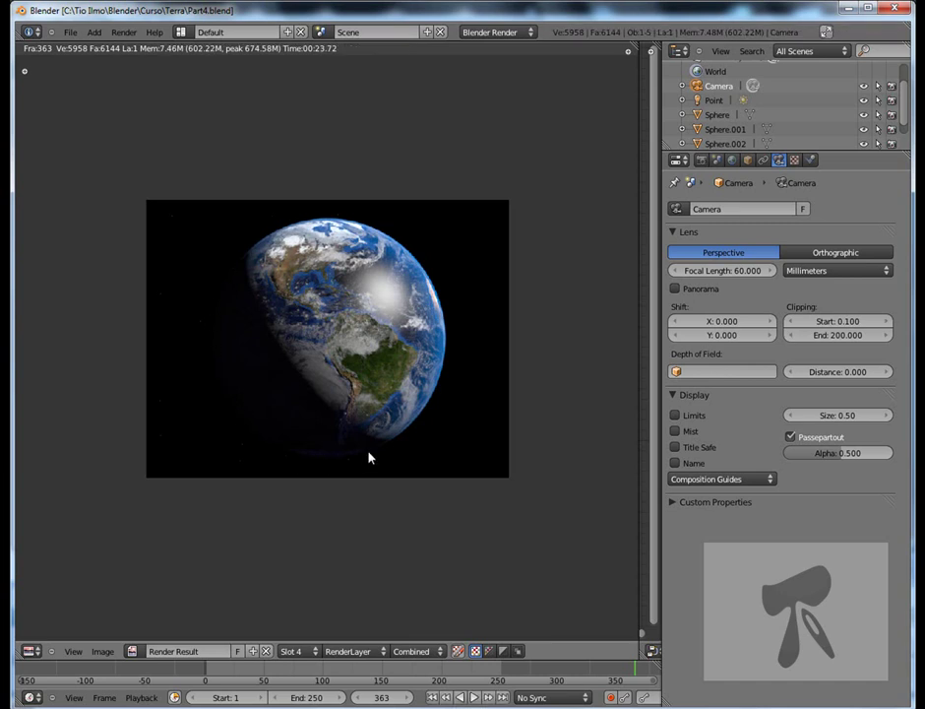
{"action": "scroll", "coordinate": [186, 391], "scroll_direction": "up", "scroll_amount": 1}
{"action": "scroll", "coordinate": [187, 393], "scroll_direction": "up", "scroll_amount": 1}
{"action": "scroll", "coordinate": [186, 390], "scroll_direction": "up", "scroll_amount": 1}
{"action": "scroll", "coordinate": [186, 390], "scroll_direction": "down", "scroll_amount": 1}
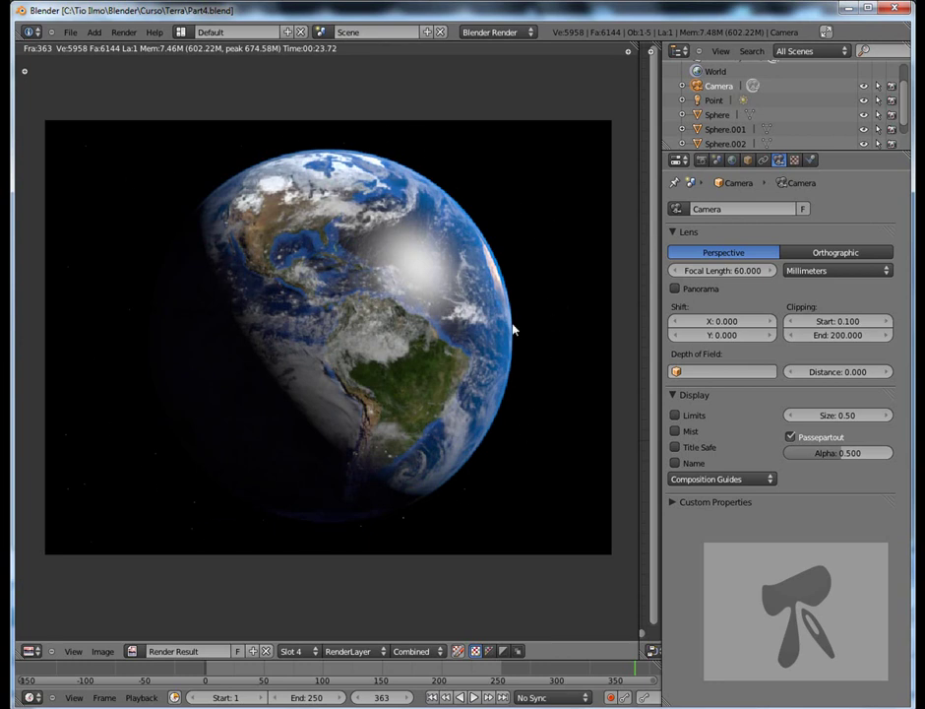
{"action": "scroll", "coordinate": [522, 231], "scroll_direction": "down", "scroll_amount": 2}
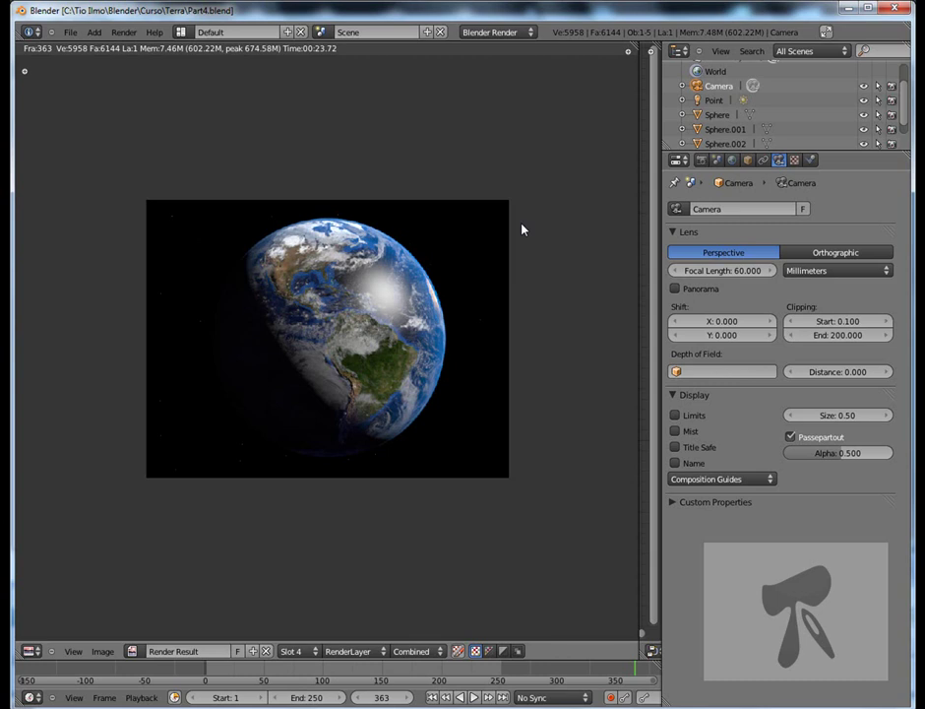
{"action": "scroll", "coordinate": [364, 399], "scroll_direction": "up", "scroll_amount": 2}
{"action": "scroll", "coordinate": [364, 399], "scroll_direction": "up", "scroll_amount": 1}
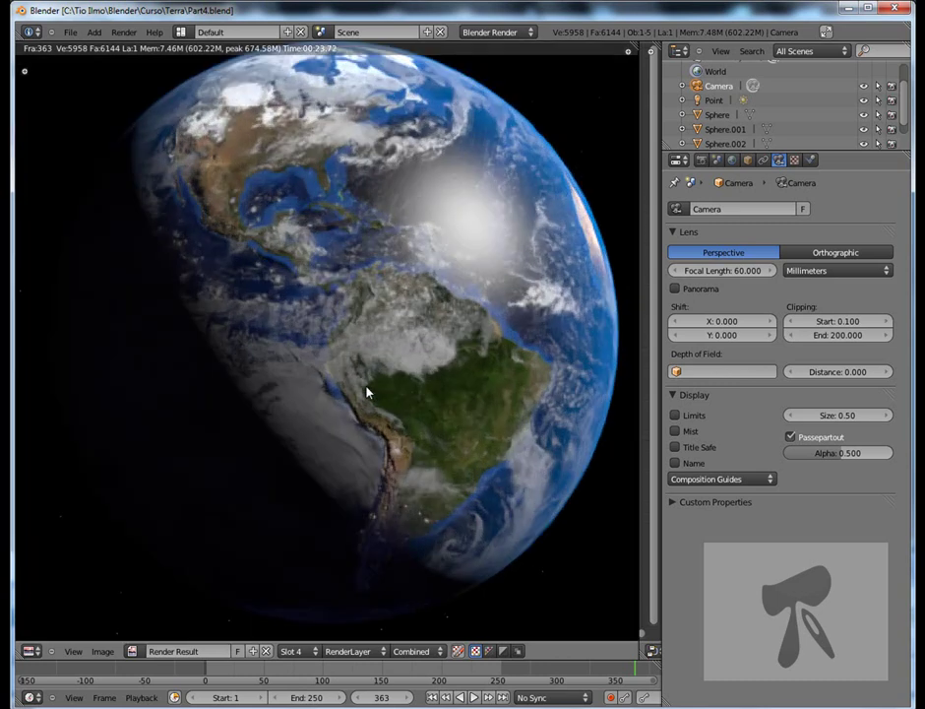
{"action": "scroll", "coordinate": [365, 398], "scroll_direction": "down", "scroll_amount": 1}
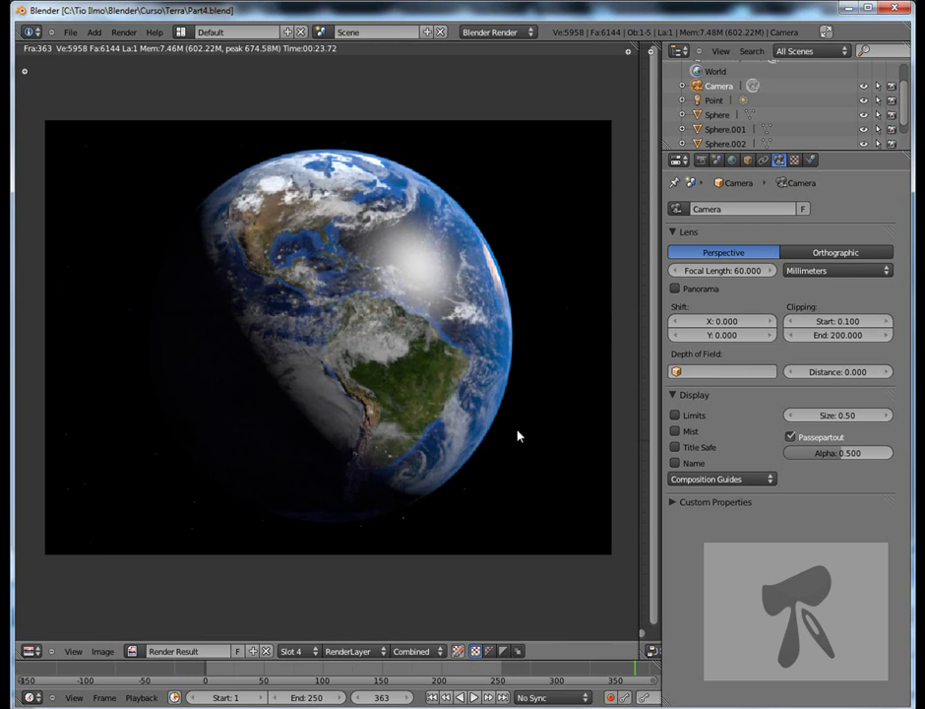
{"action": "scroll", "coordinate": [519, 436], "scroll_direction": "down", "scroll_amount": 1}
{"action": "scroll", "coordinate": [519, 436], "scroll_direction": "up", "scroll_amount": 1}
{"action": "scroll", "coordinate": [518, 436], "scroll_direction": "up", "scroll_amount": 2}
{"action": "scroll", "coordinate": [518, 436], "scroll_direction": "down", "scroll_amount": 2}
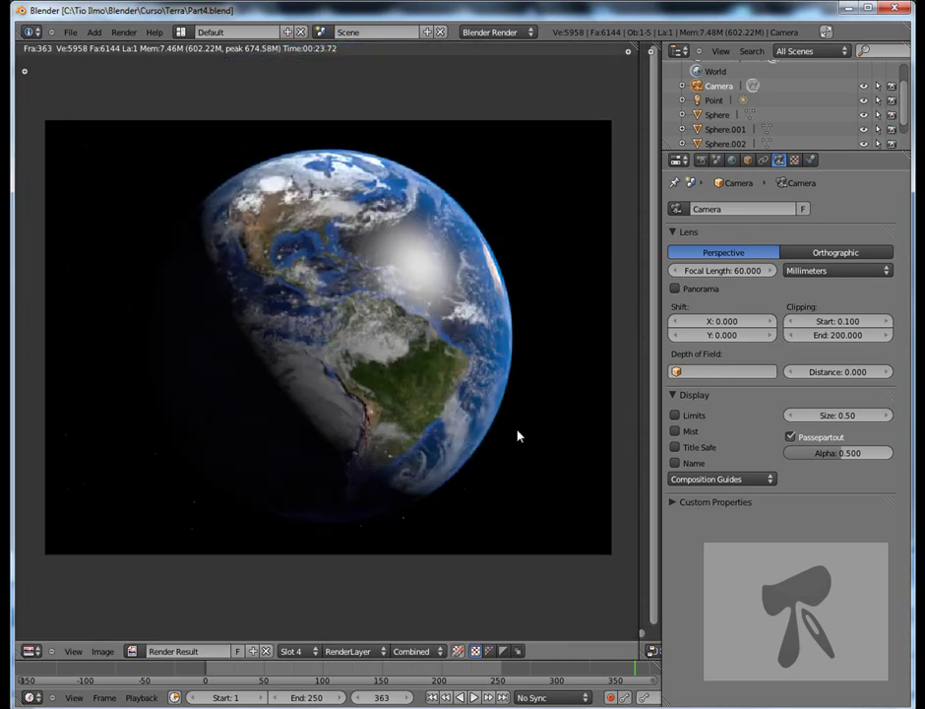